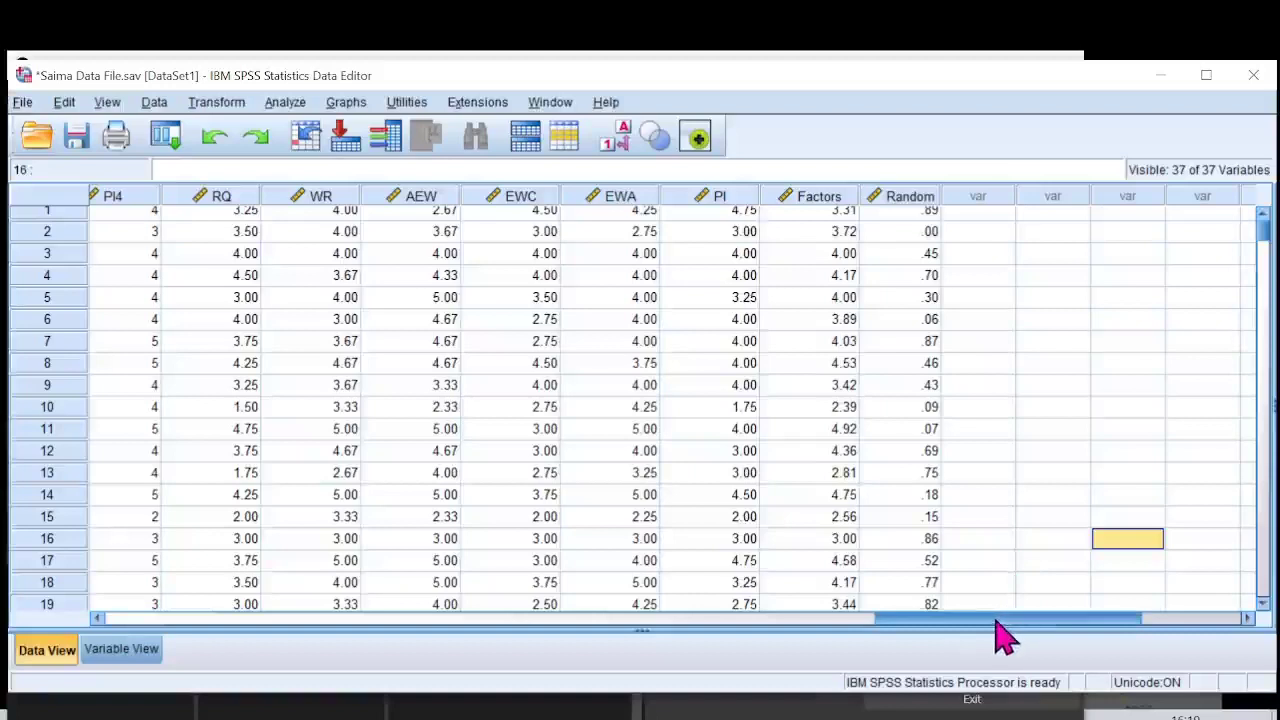
Inspect the Gender, RQ, WR, AEW and EWC columns in the Data Editor
left_click_drag(996, 622, 262, 604)
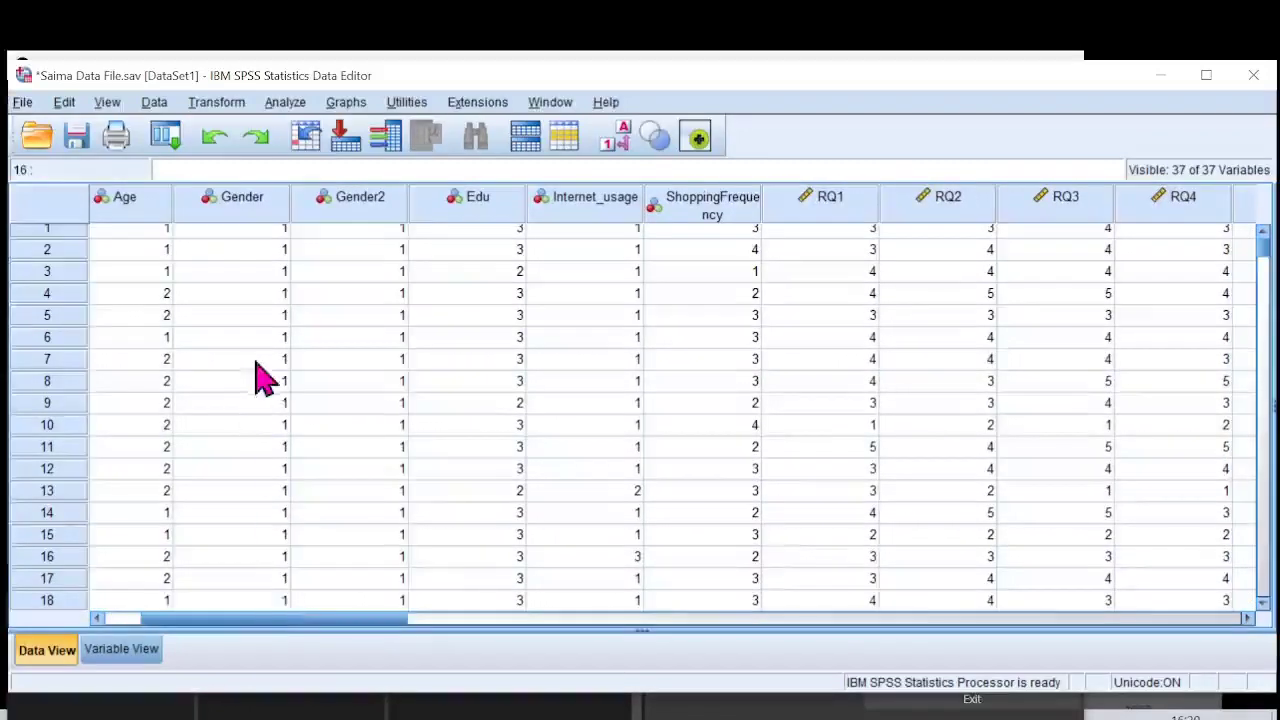
left_click(237, 212)
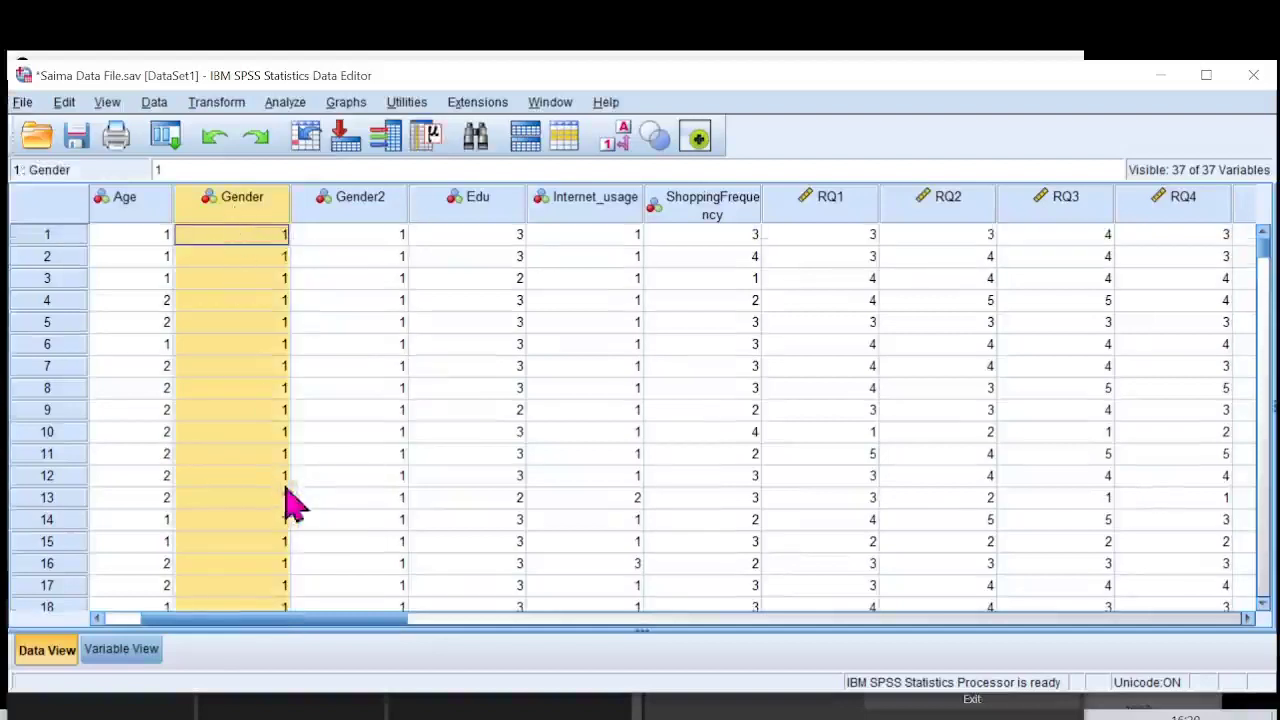
left_click_drag(265, 622, 997, 580)
left_click(242, 200)
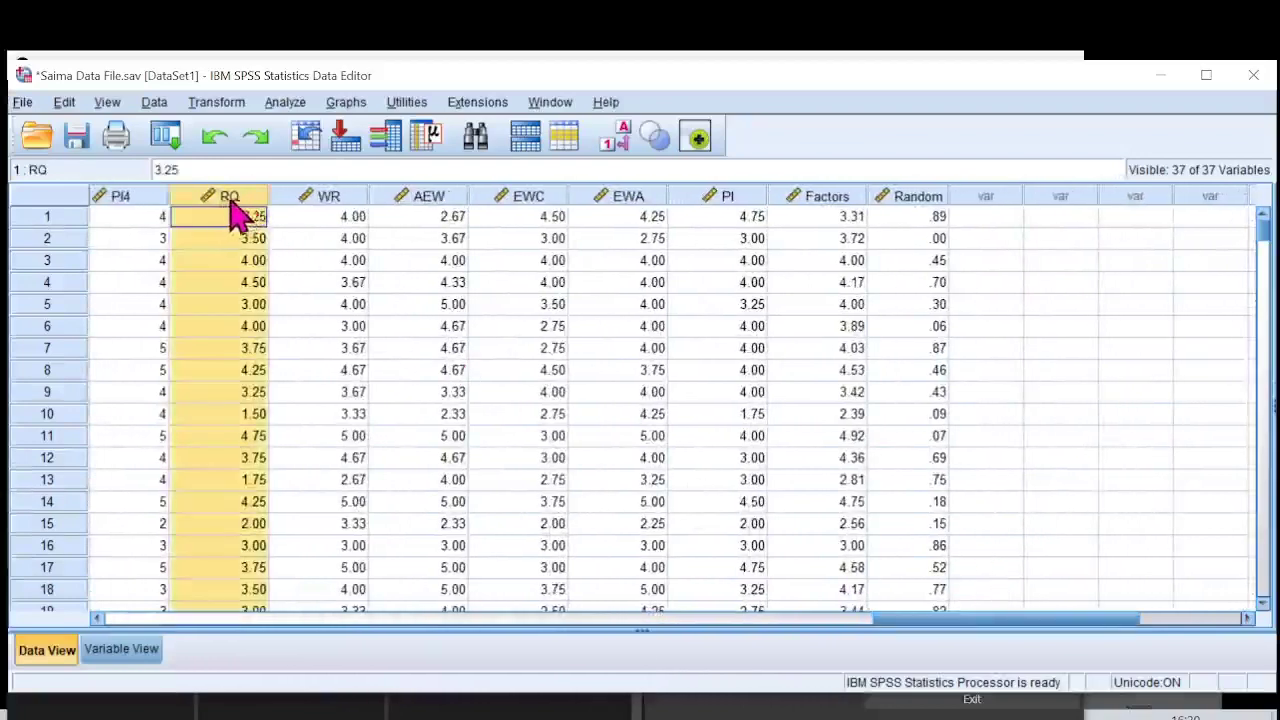
left_click(329, 199)
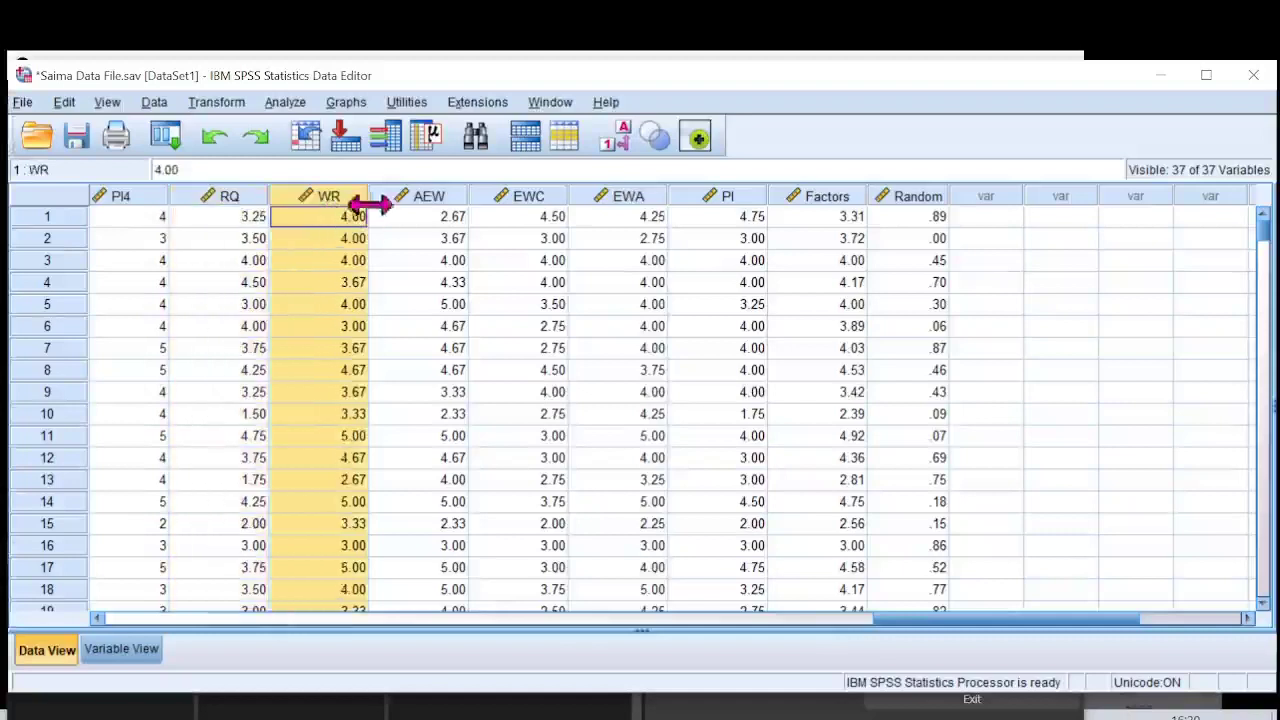
left_click(437, 205)
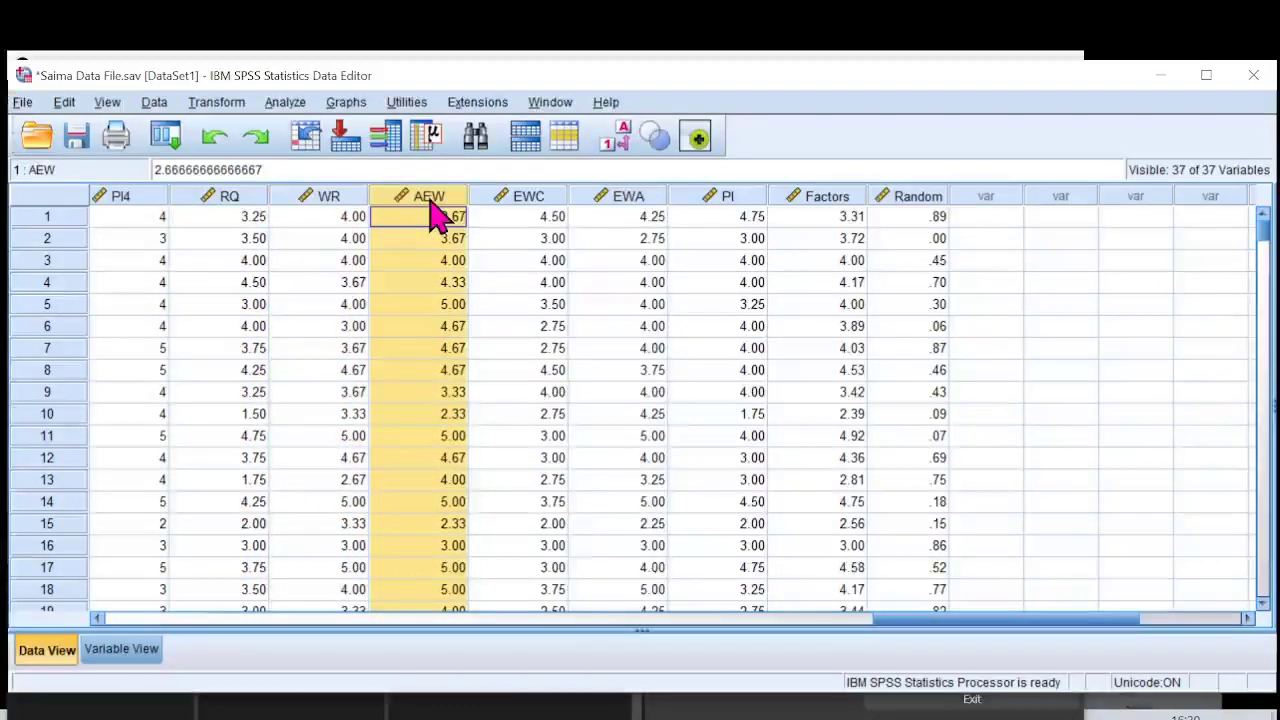
left_click(524, 204)
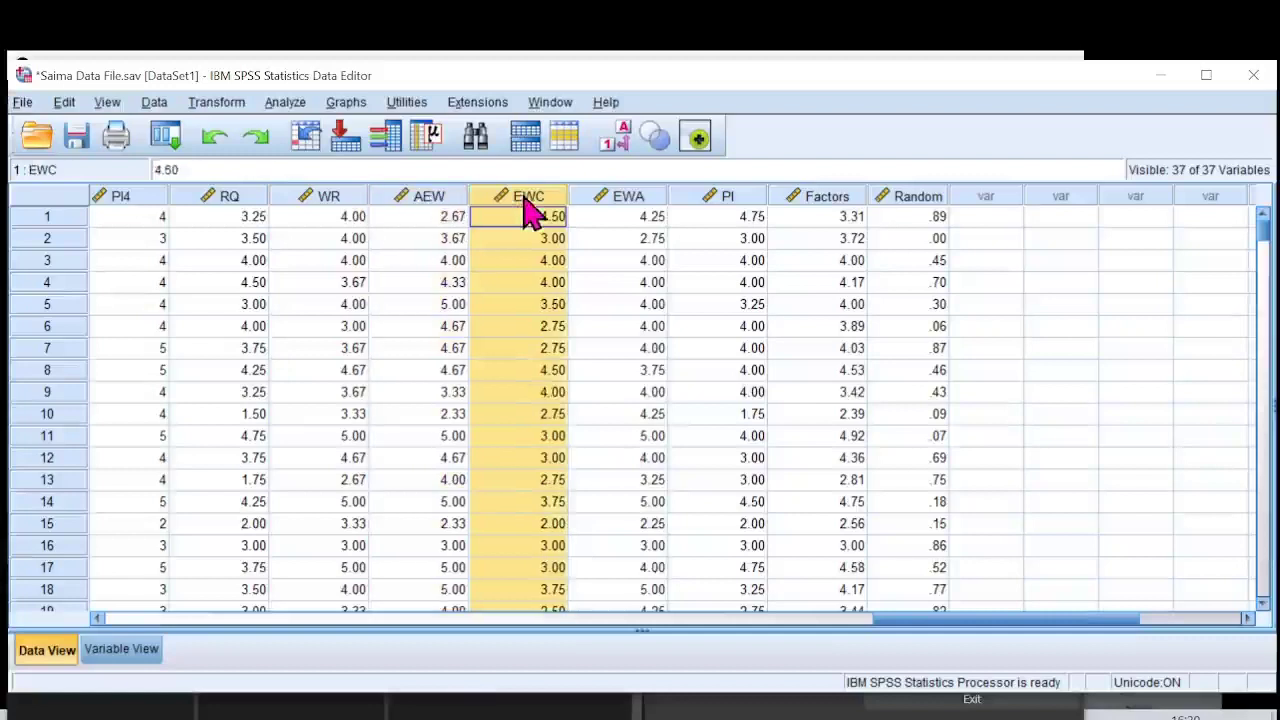
left_click(213, 137)
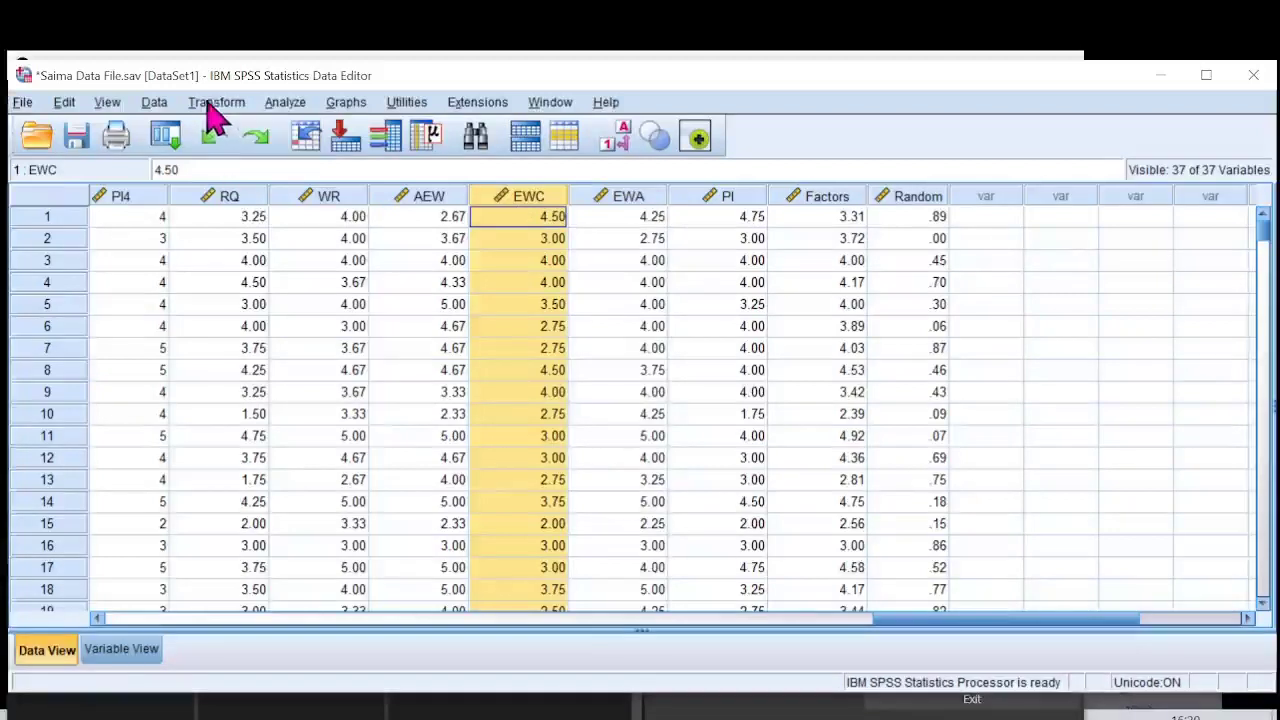
In Compute Variable, enter target RQ*Gender with numeric expression Gender * RQ
left_click(215, 104)
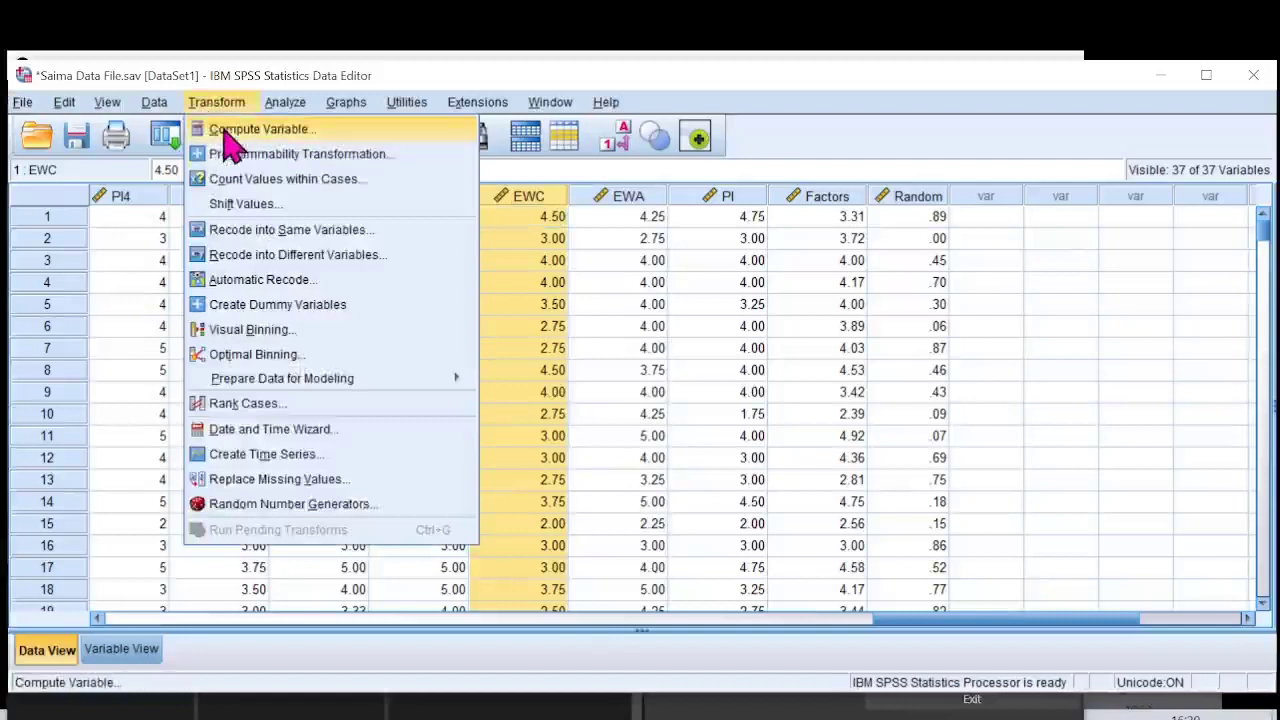
left_click(226, 136)
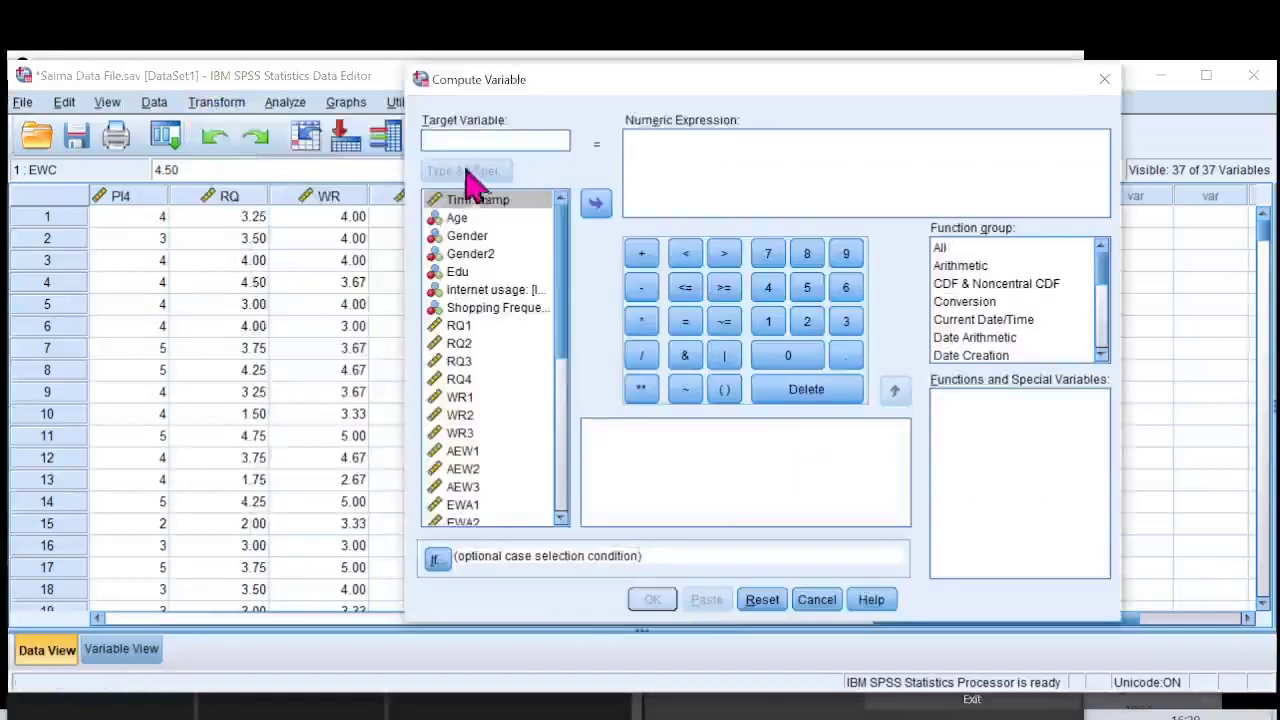
left_click(460, 140)
type("RQ*Gen")
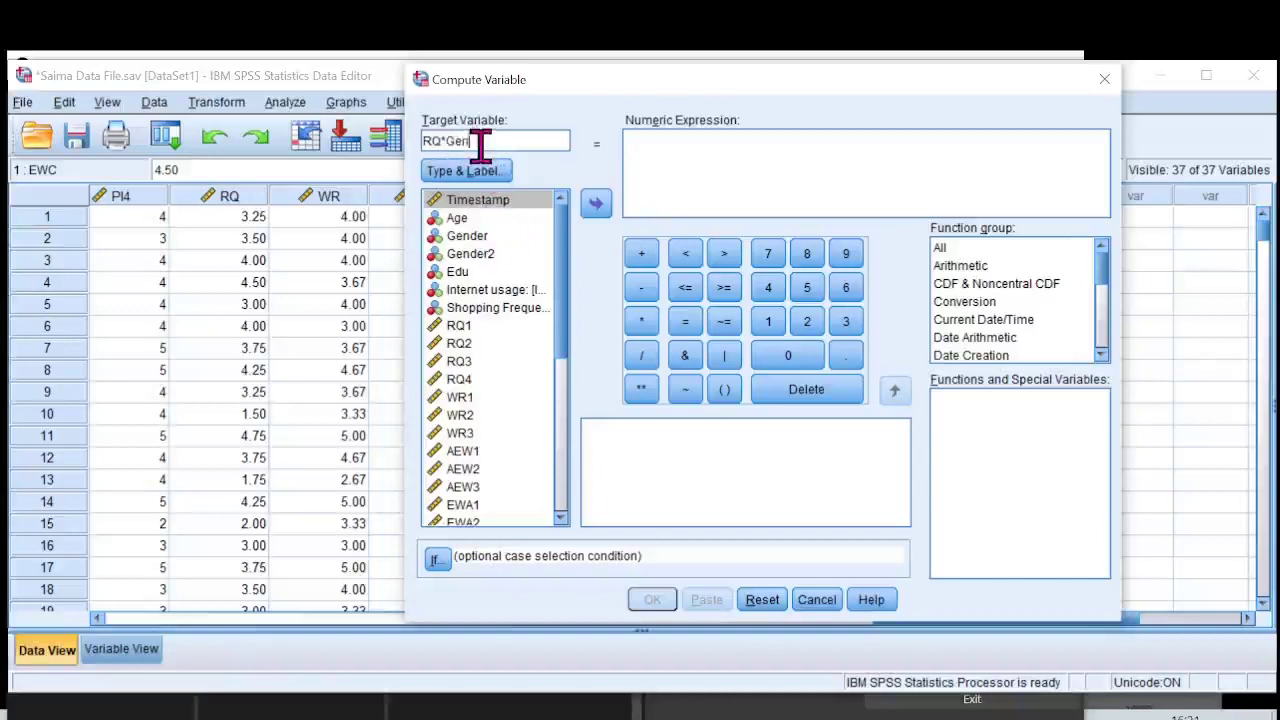
type("der")
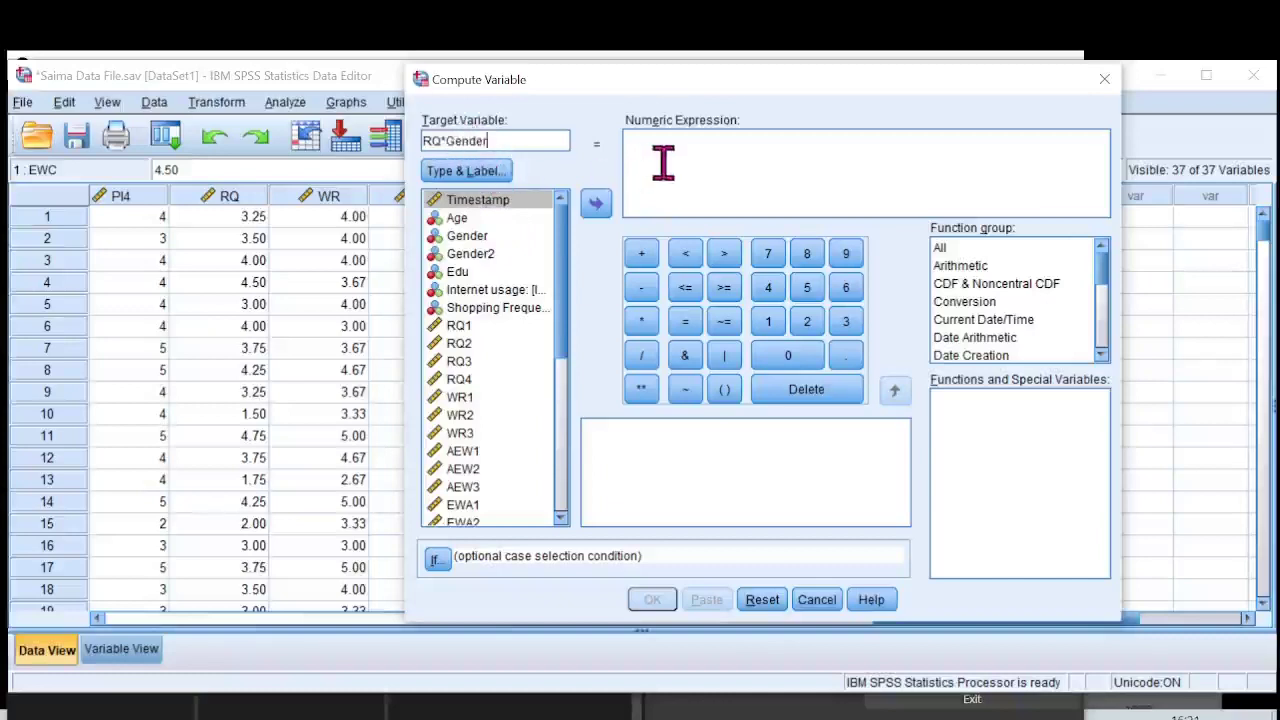
left_click(663, 163)
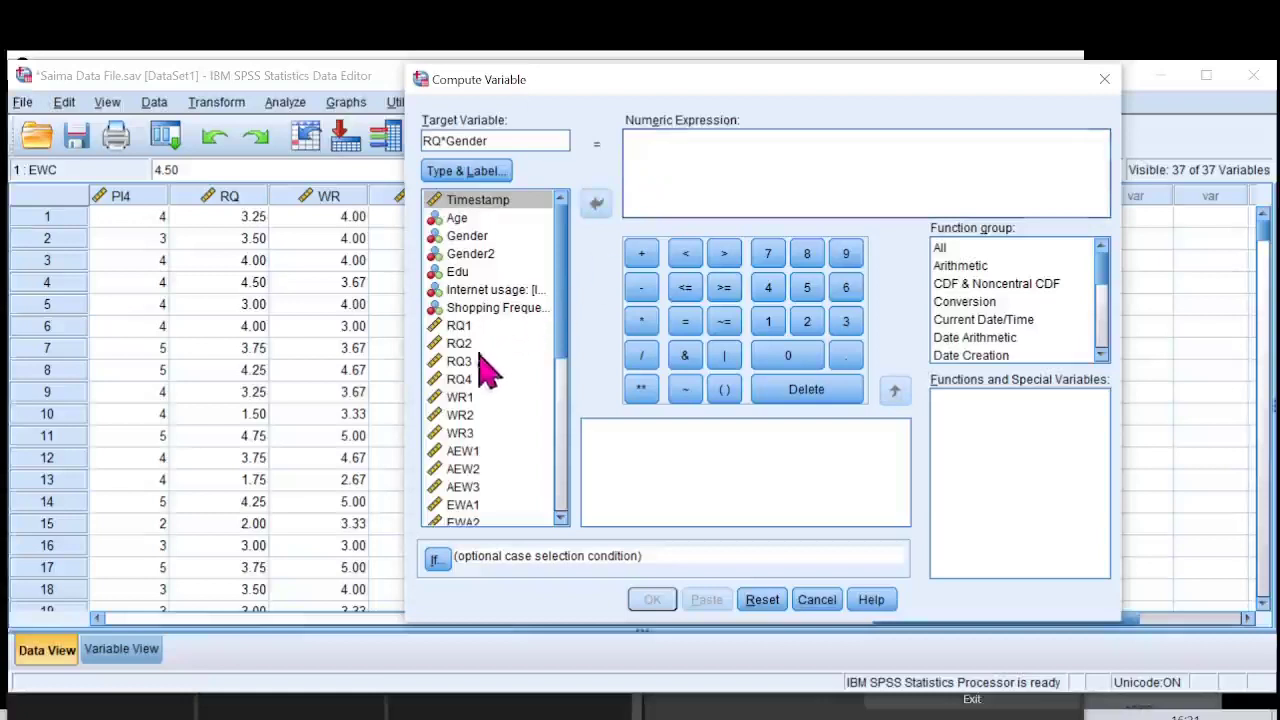
double_click(486, 238)
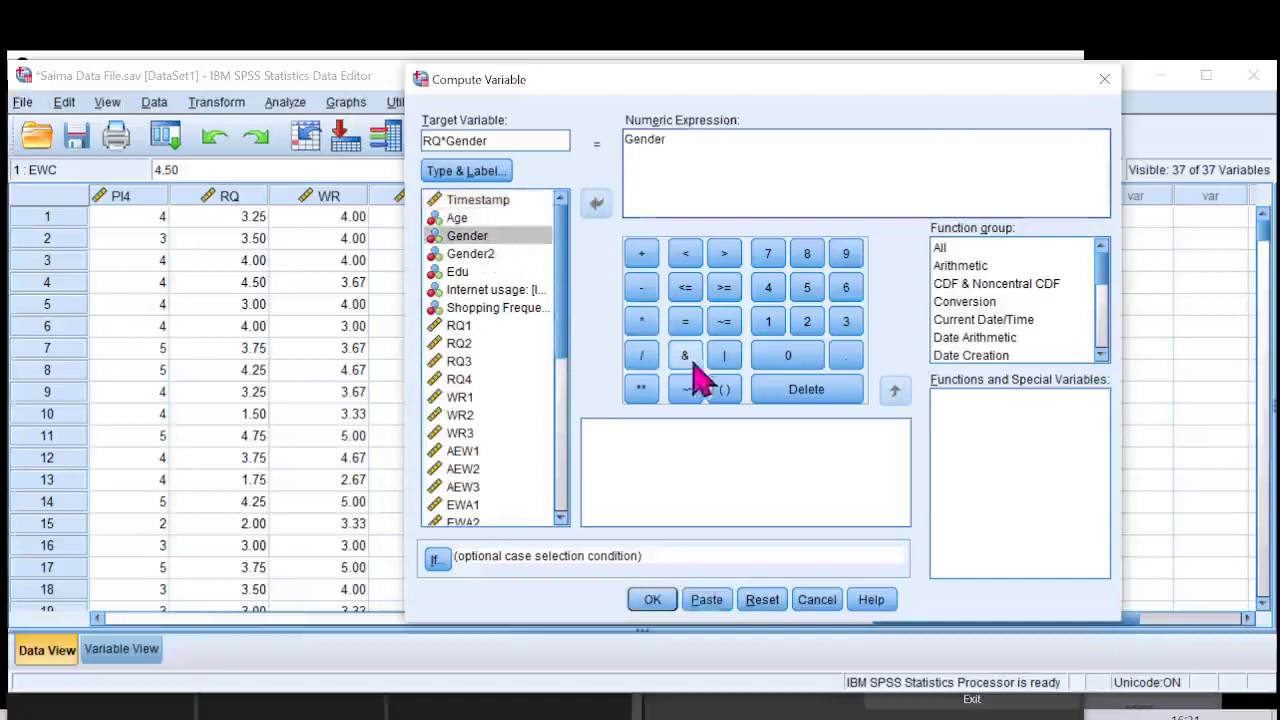
left_click(641, 321)
left_click_drag(565, 318, 571, 457)
double_click(507, 393)
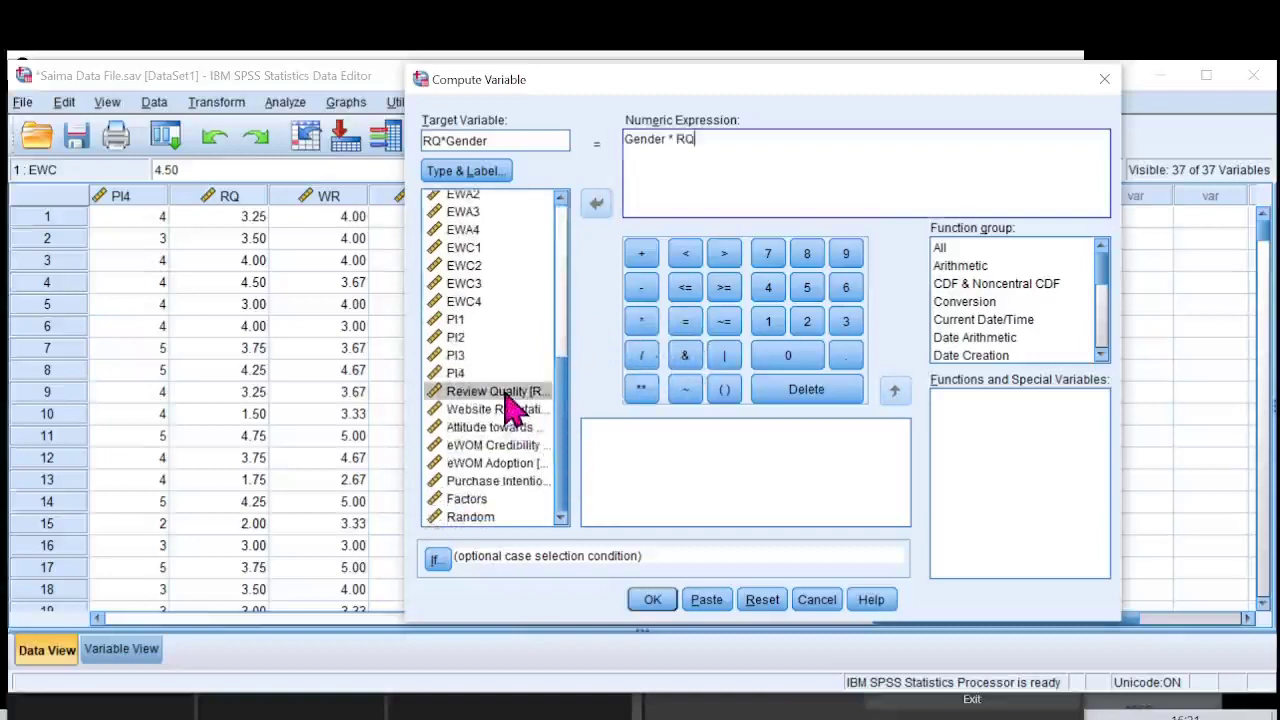
Fix the illegal target name to RQ_Gender after the error and compute it
left_click(652, 600)
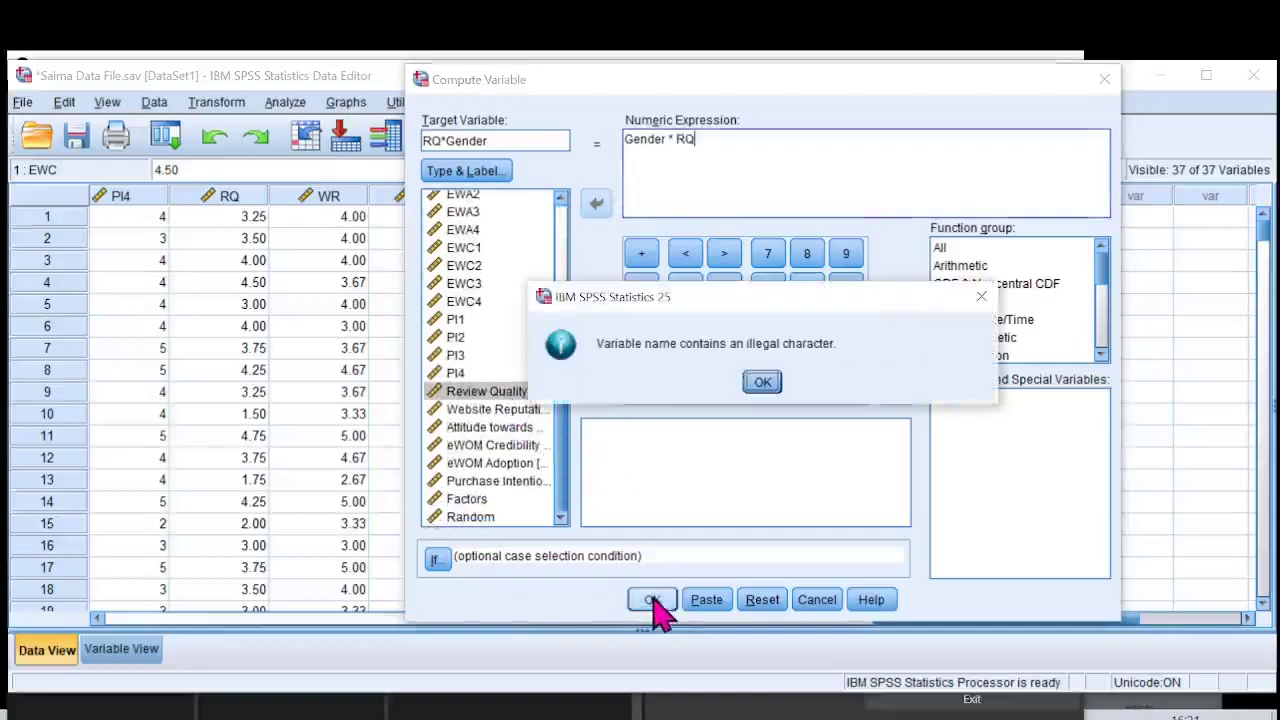
left_click(763, 385)
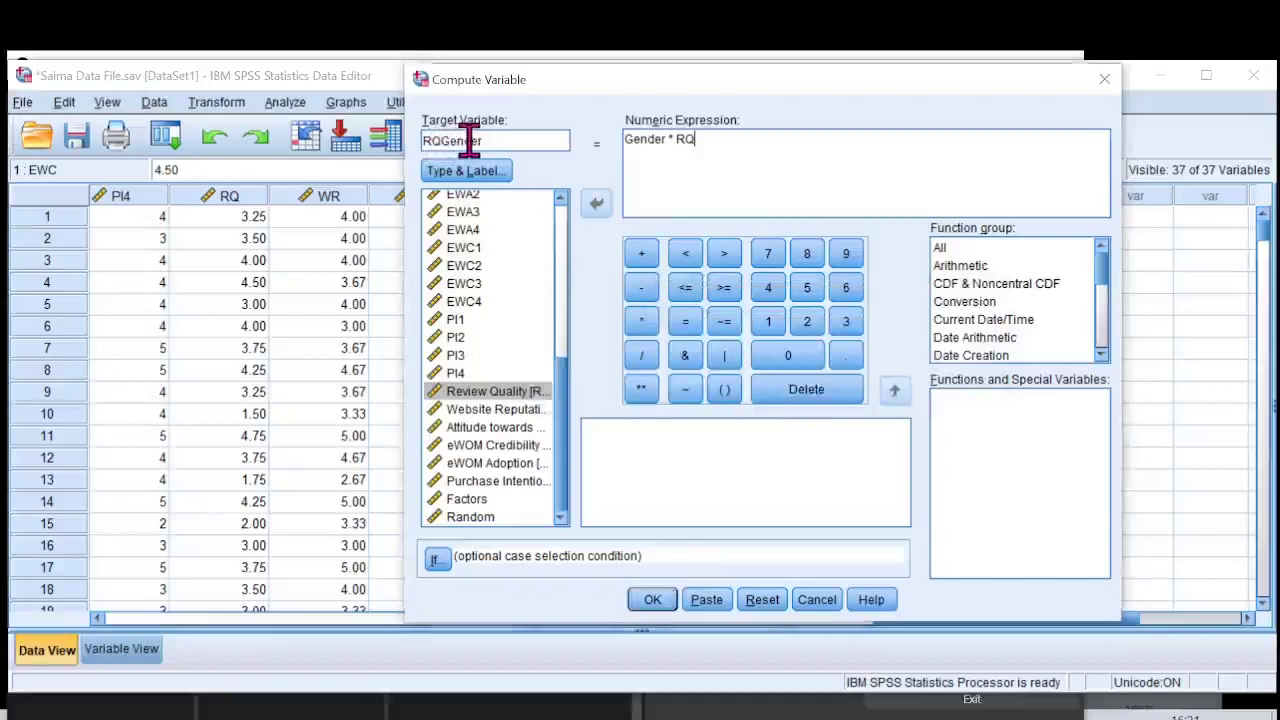
type("_")
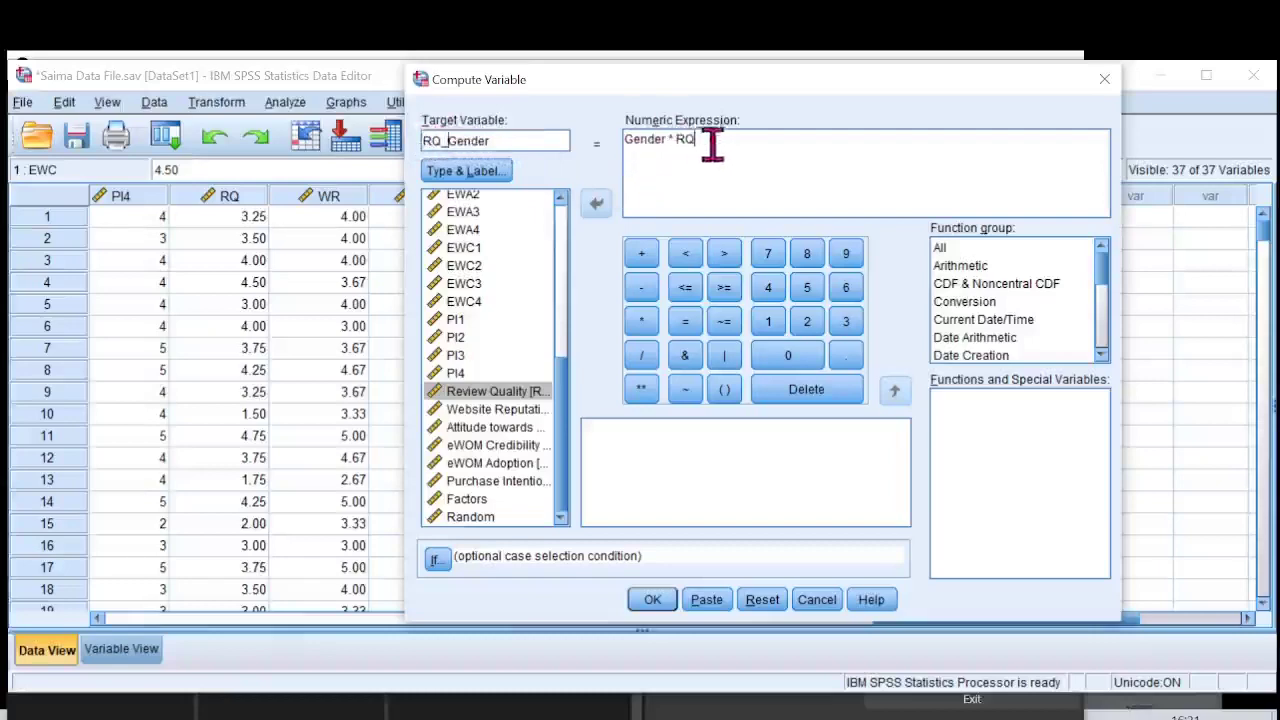
left_click(640, 600)
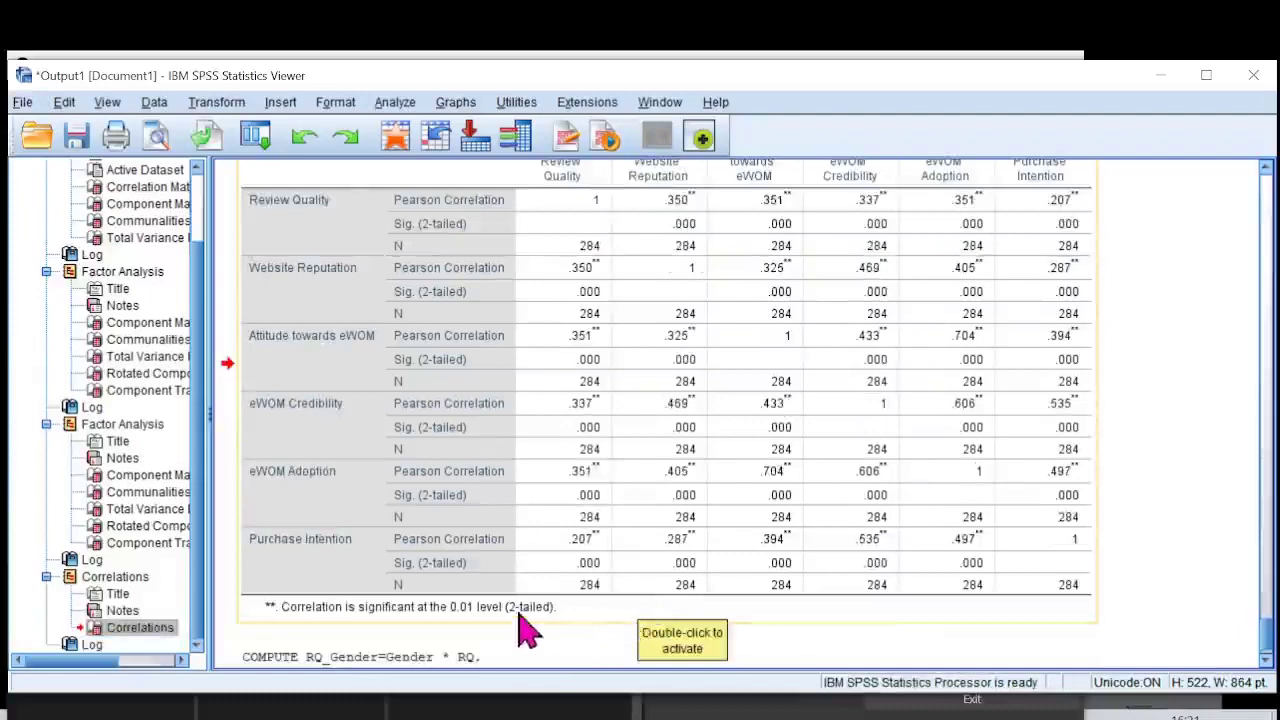
Reopen Compute Variable, changing the target to WR_Gender and the expression to Gender * WR
left_click(218, 103)
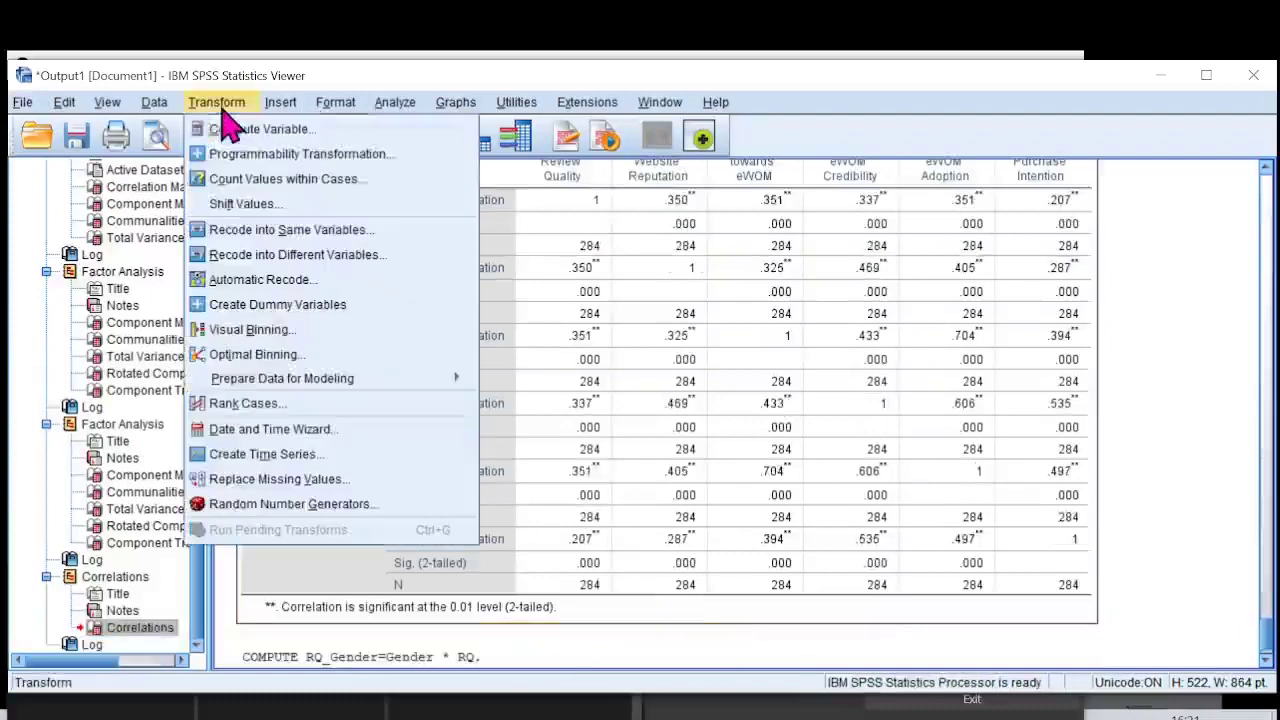
left_click(224, 137)
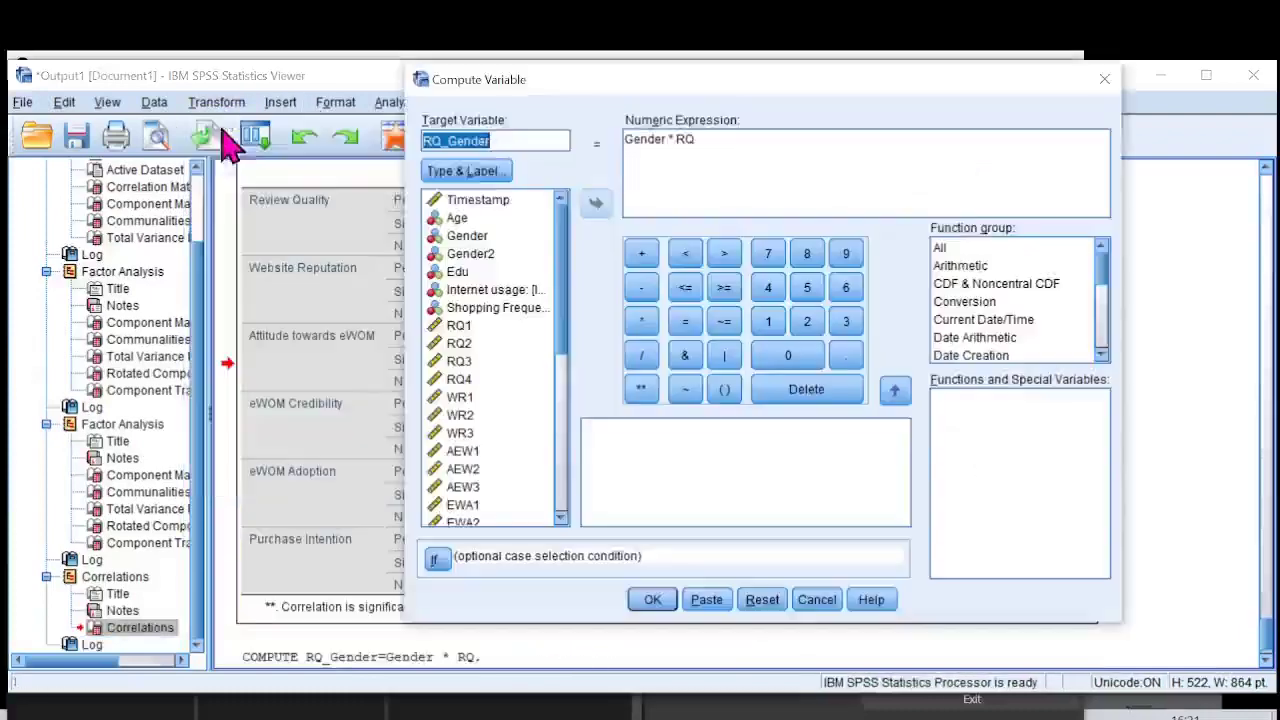
left_click(447, 141)
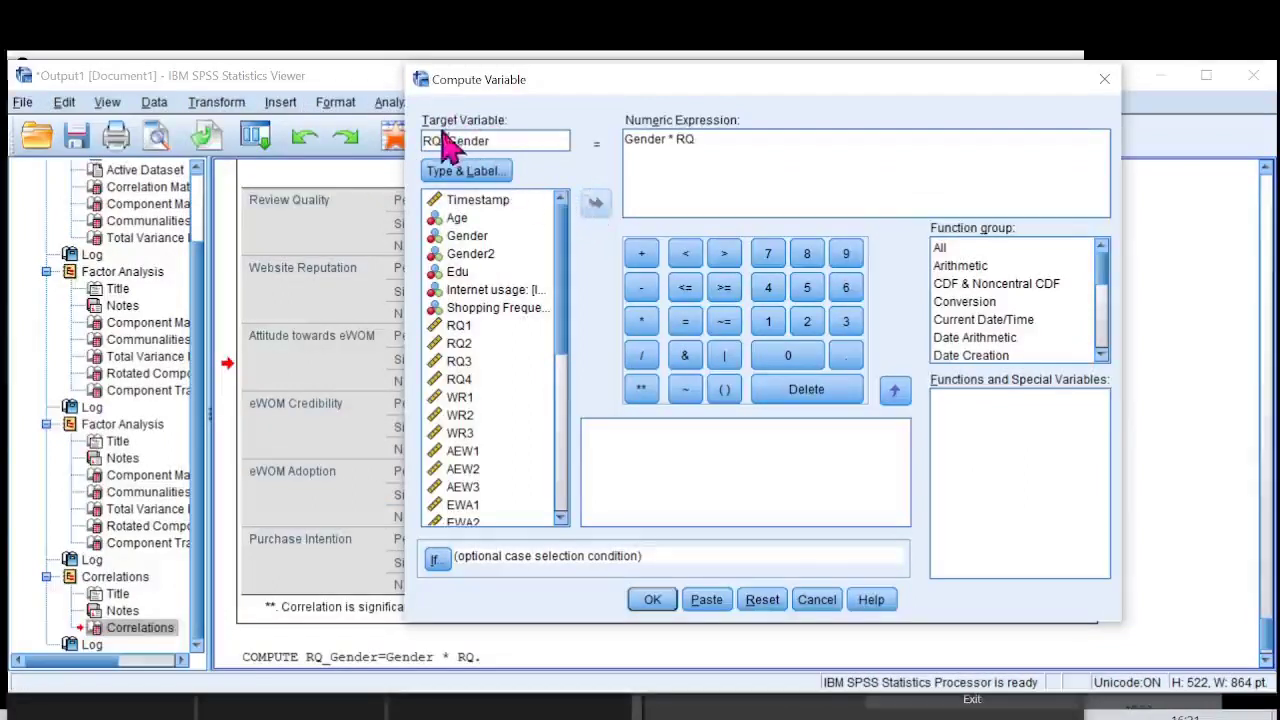
left_click(697, 142)
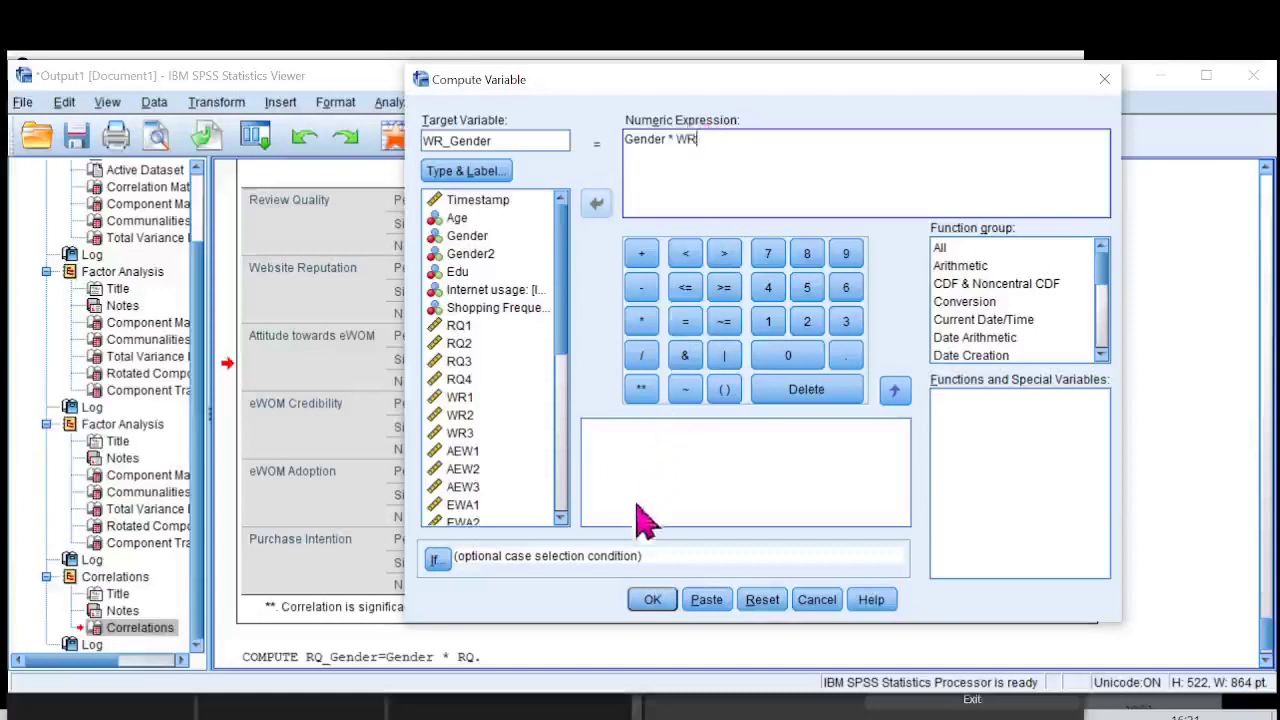
Compute WR_Gender, then compute AEW_Gender as Gender * Attitude towards eWOM
left_click(650, 598)
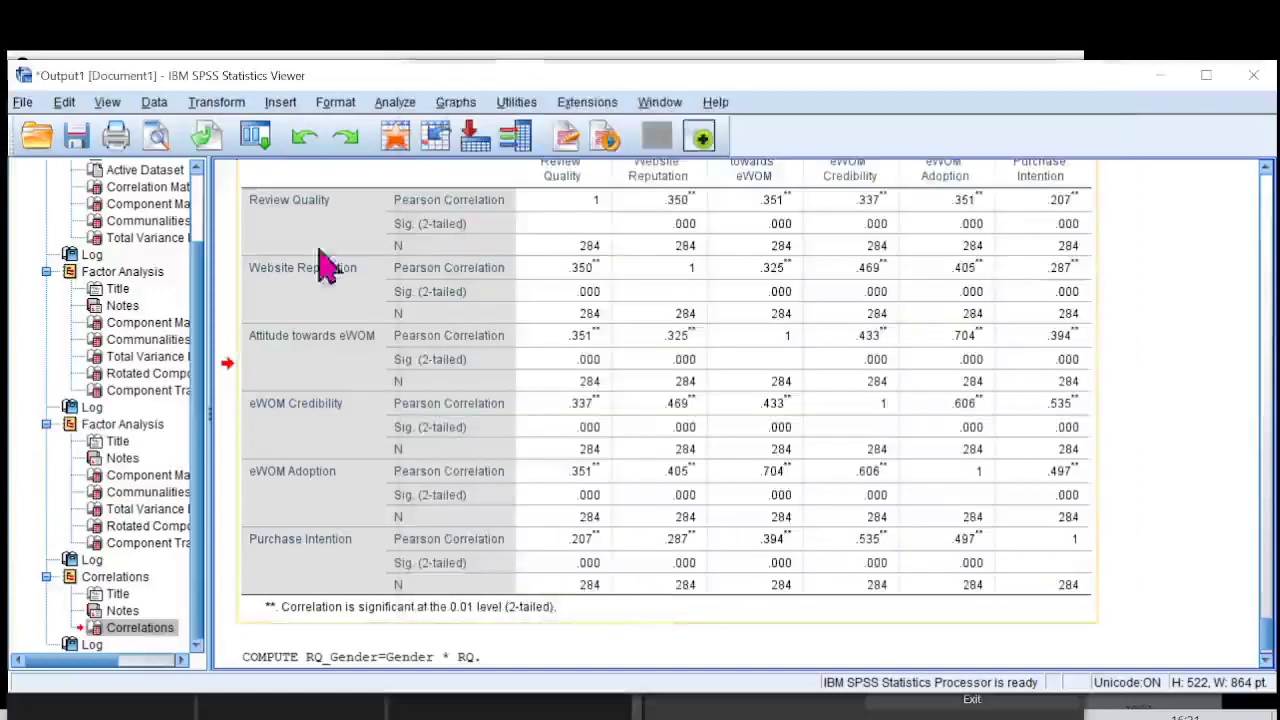
left_click(216, 104)
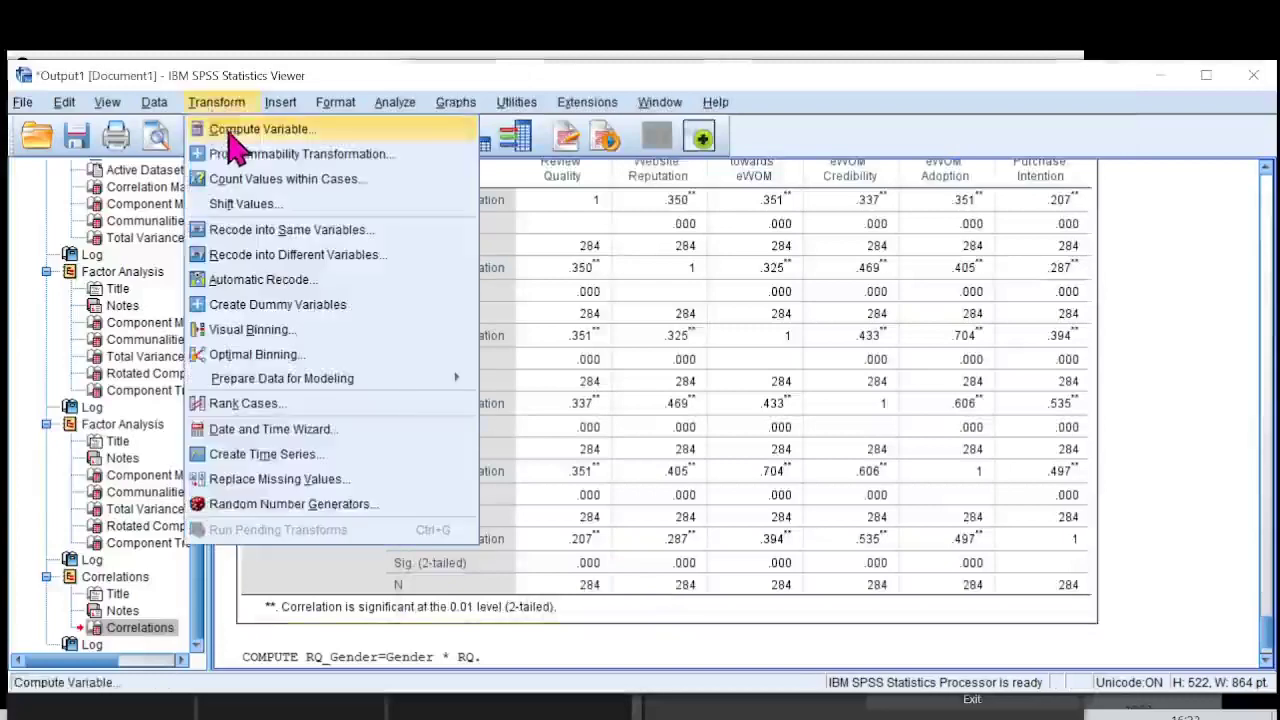
left_click(235, 127)
left_click(512, 145)
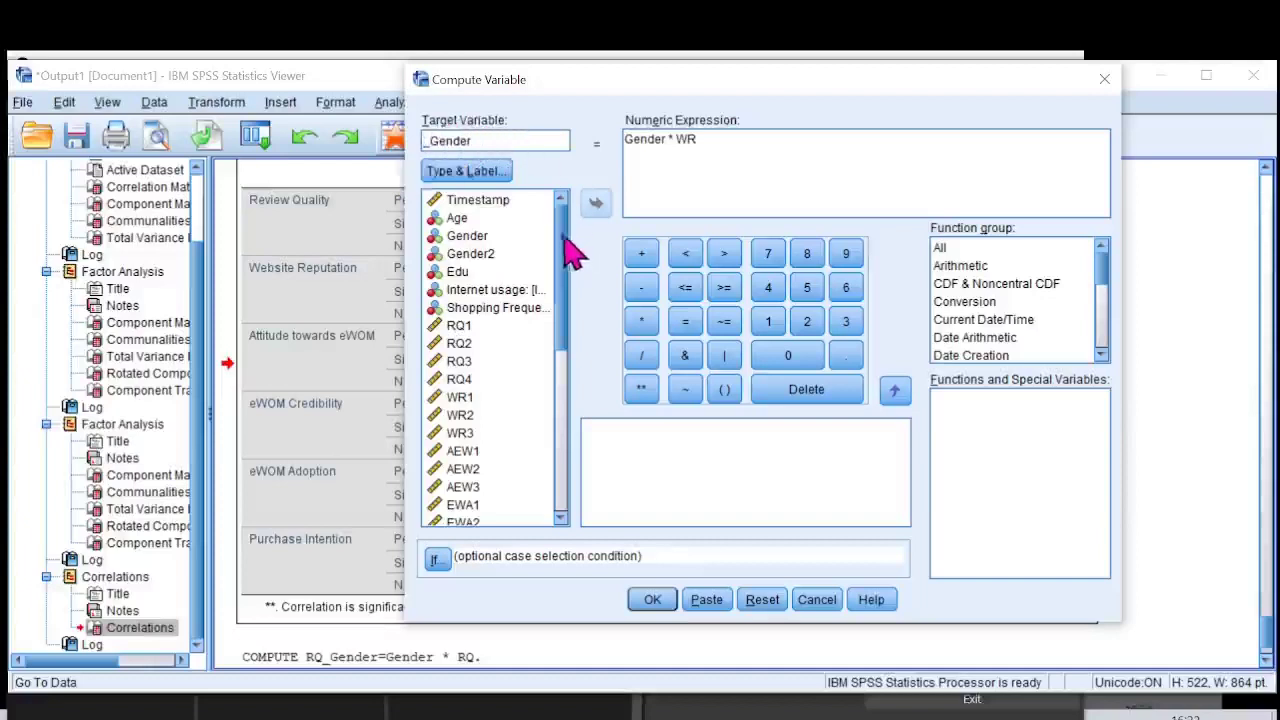
left_click_drag(563, 241, 565, 423)
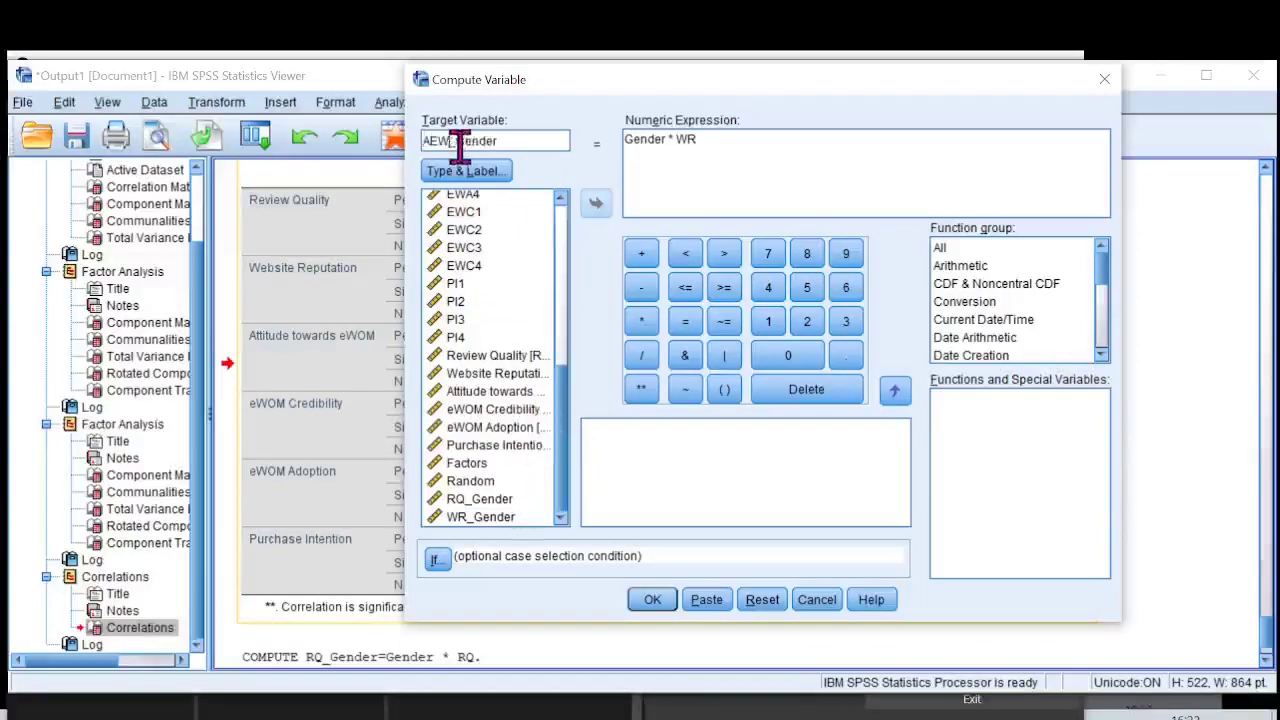
left_click(716, 143)
left_click(477, 396)
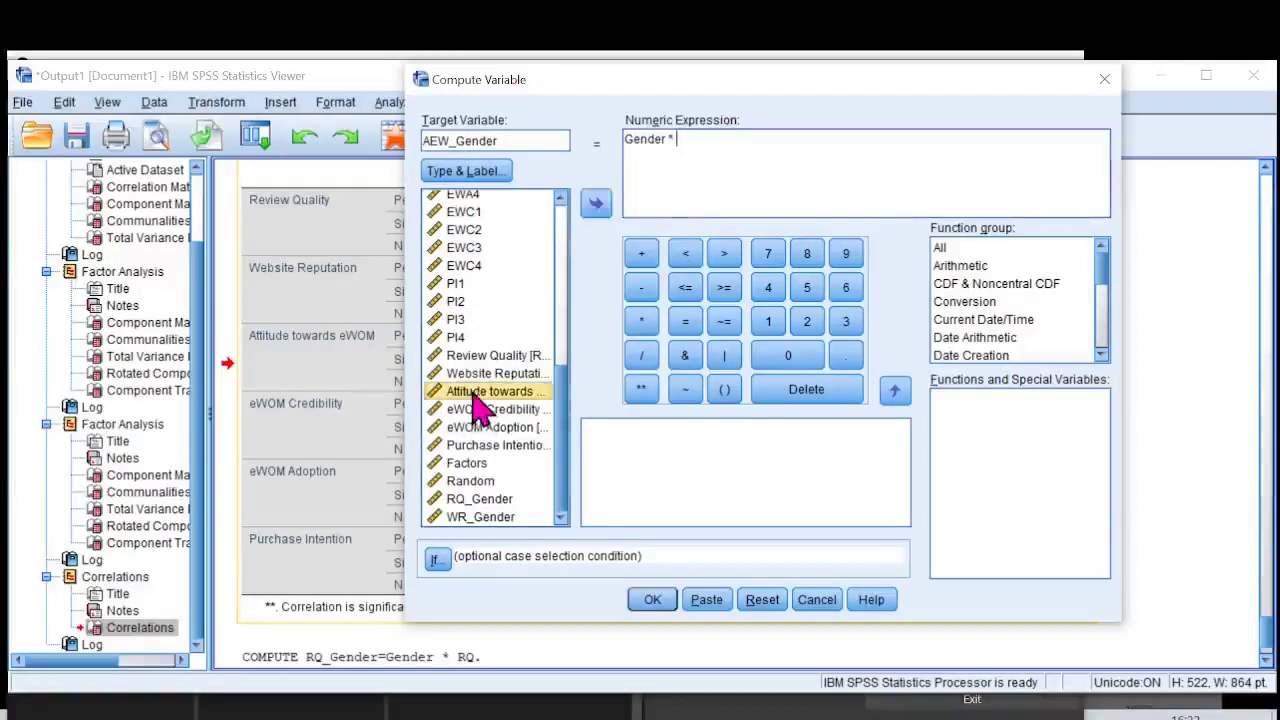
left_click_drag(477, 405, 680, 135)
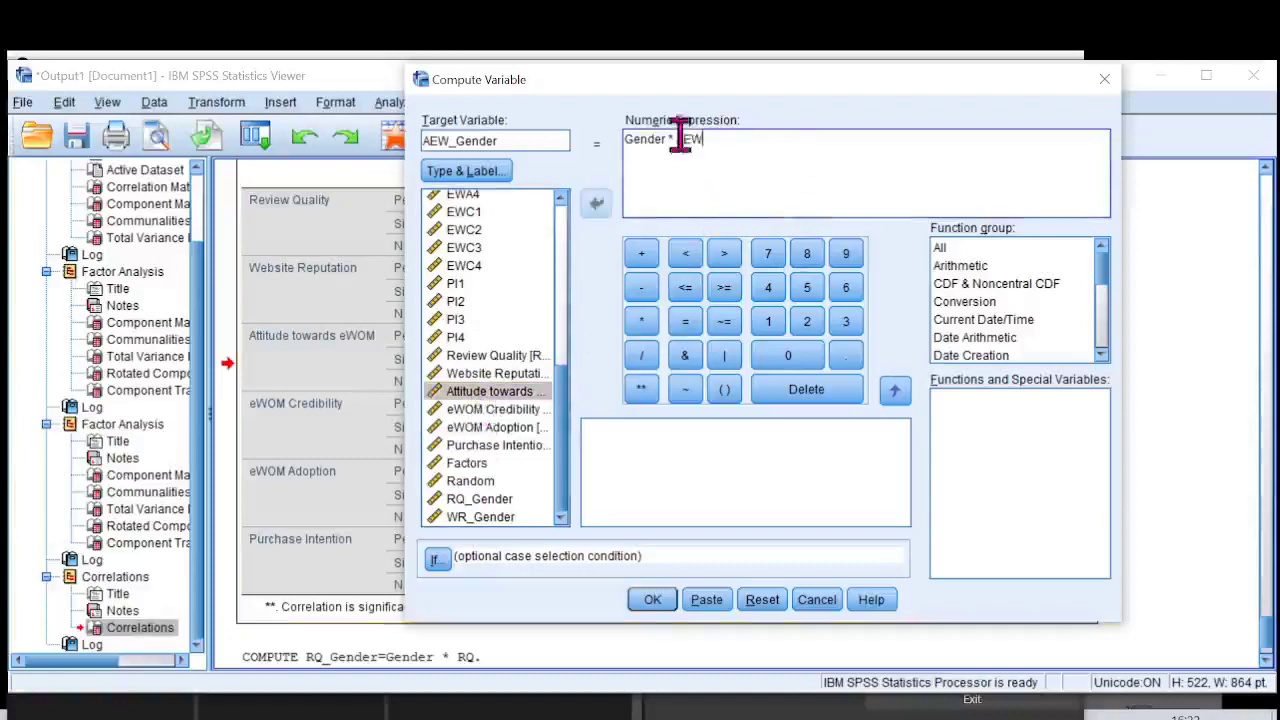
left_click(640, 604)
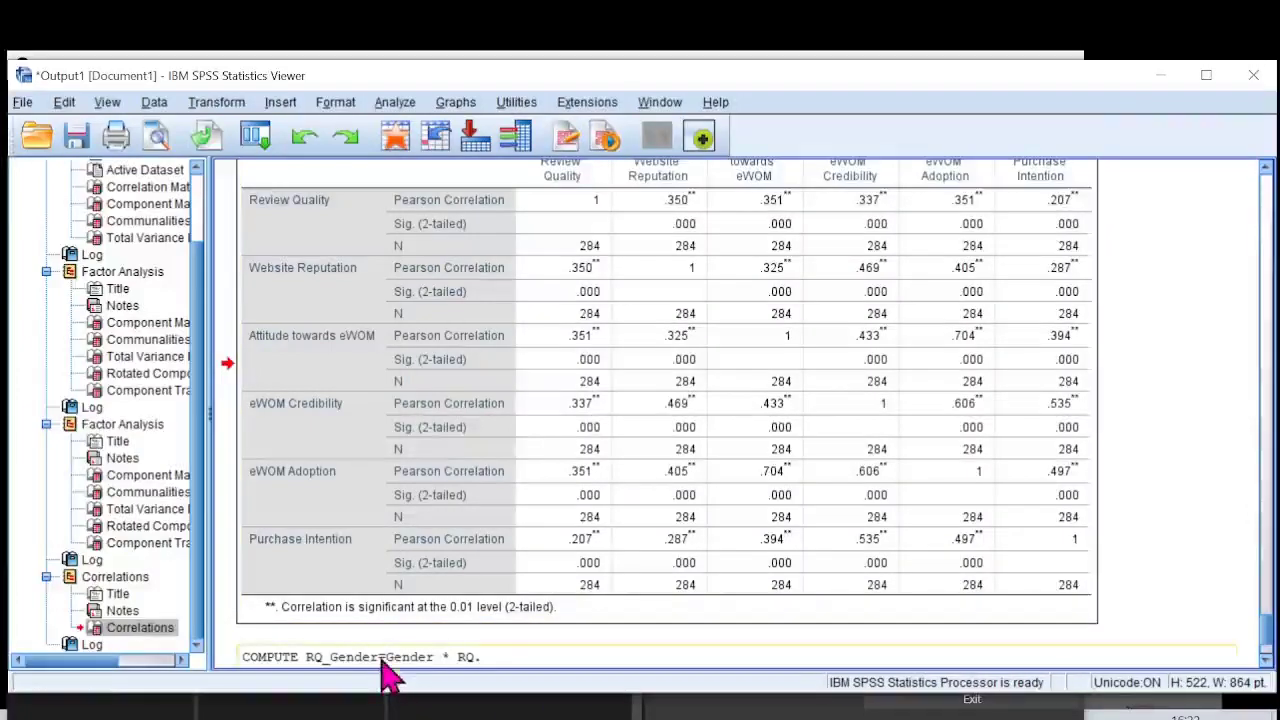
Return to the Data Editor, check the RQ_Gender, WR_Gender and AEW_Gender columns, and open Analyze
key("alt+Tab")
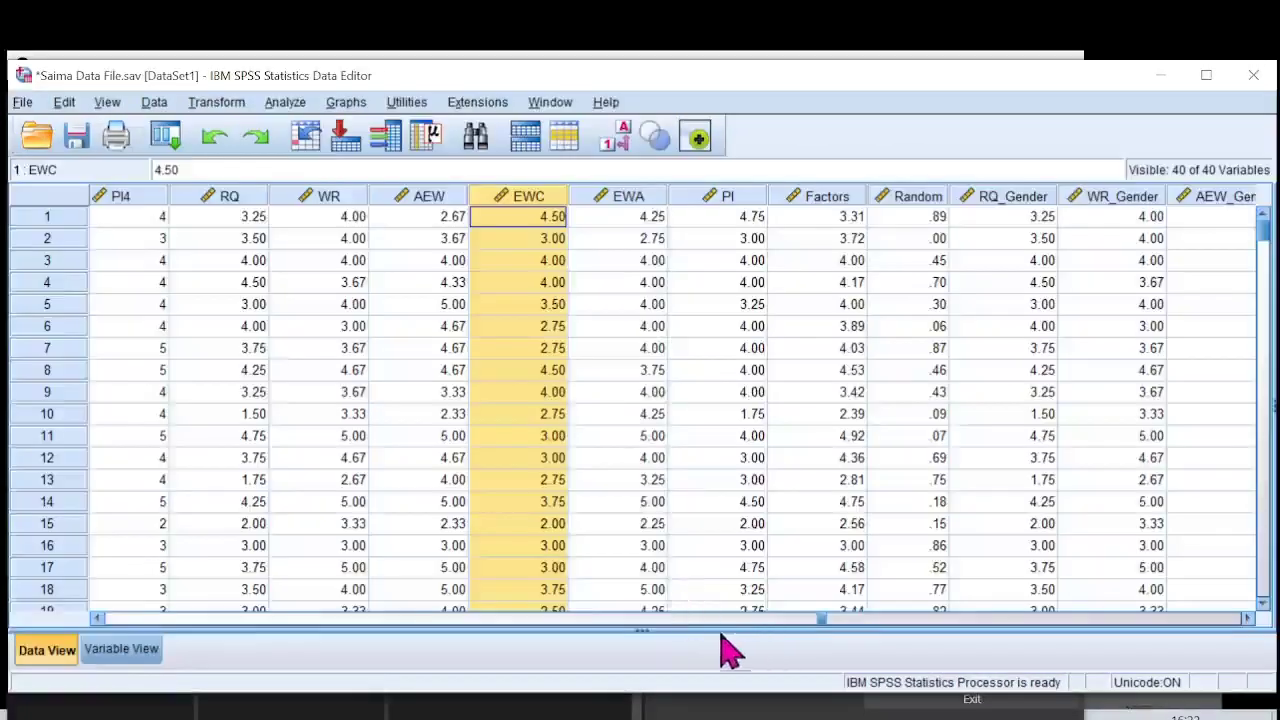
scroll(830, 626, "left", 5)
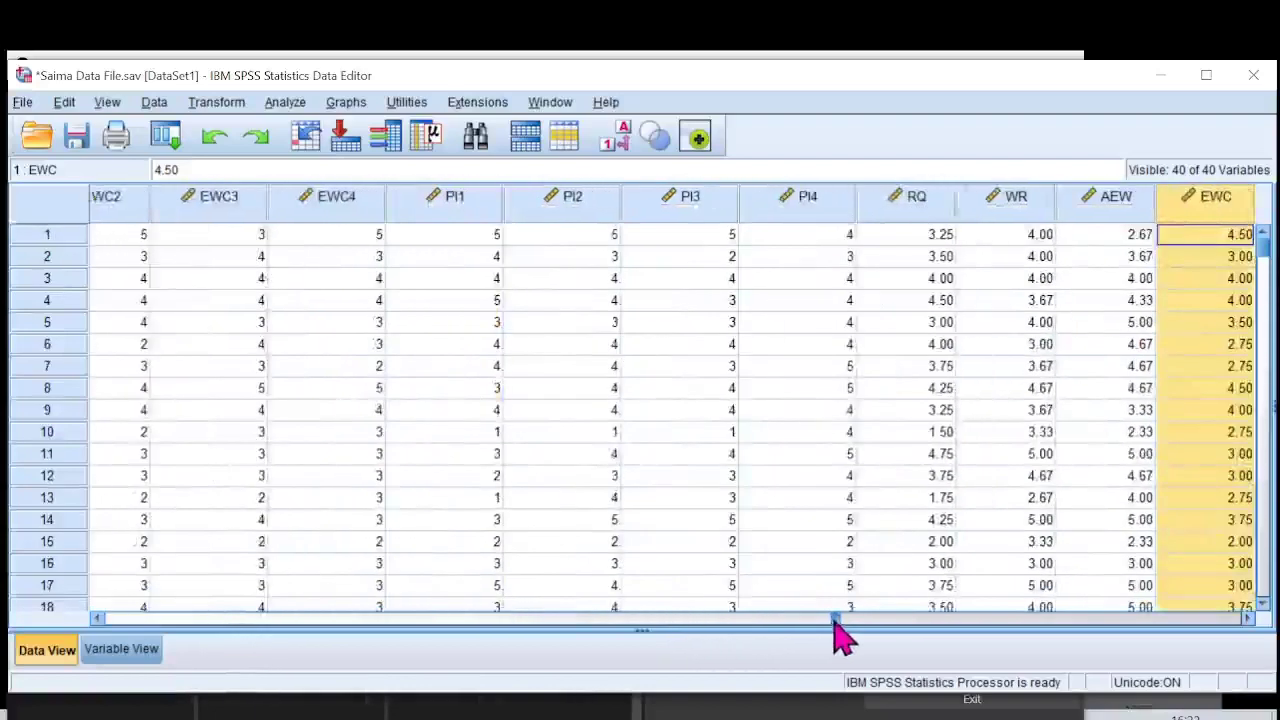
left_click_drag(915, 620, 1108, 618)
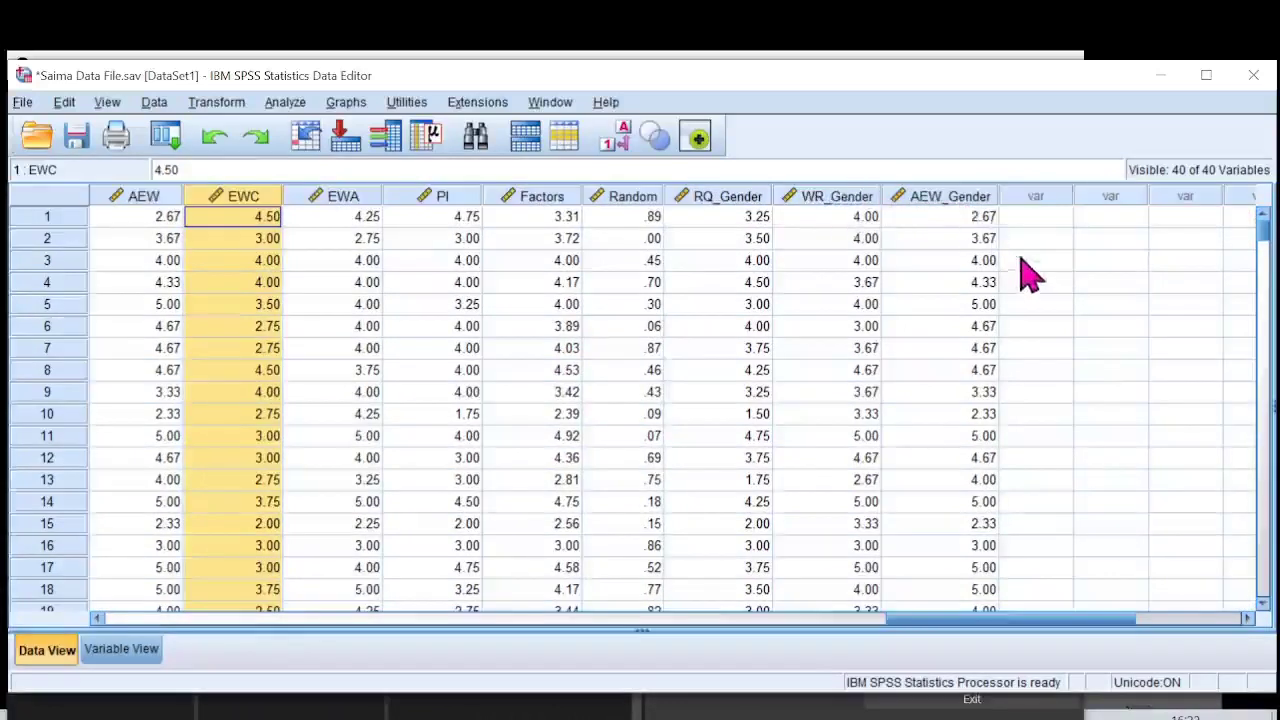
left_click(287, 103)
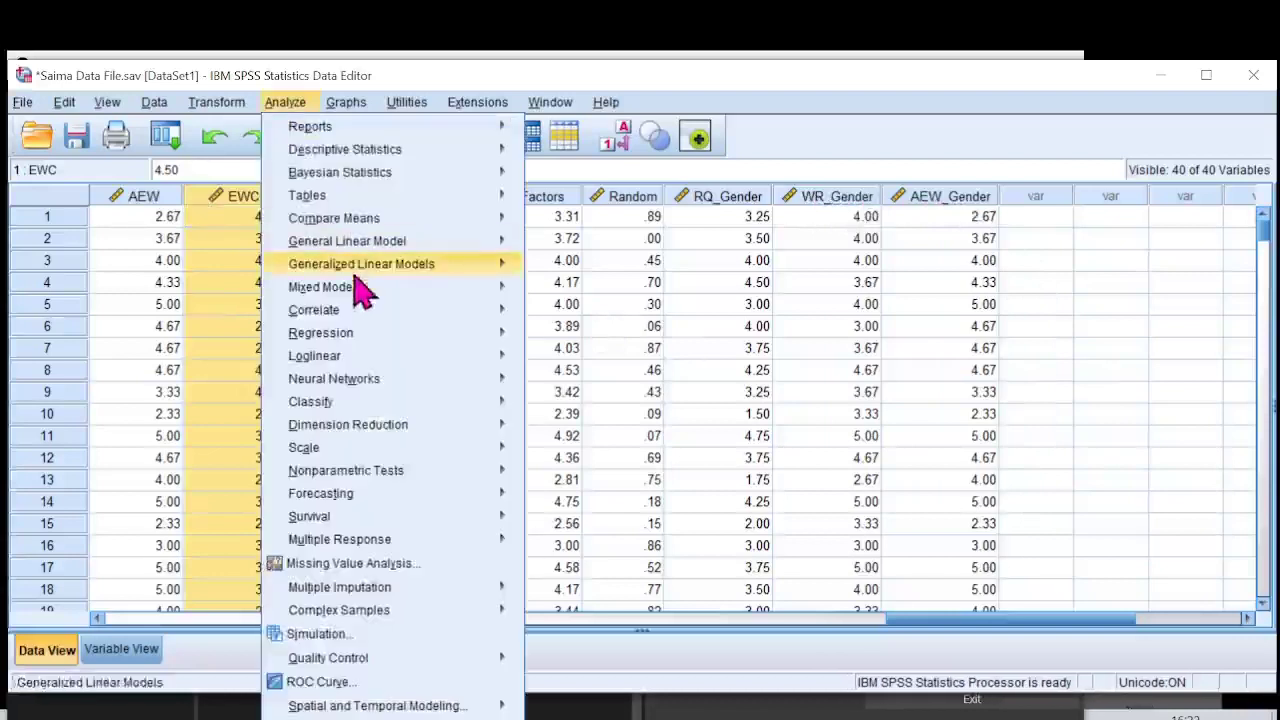
Open Linear Regression and set eWOM Credibility as the dependent variable
mouse_move(371, 334)
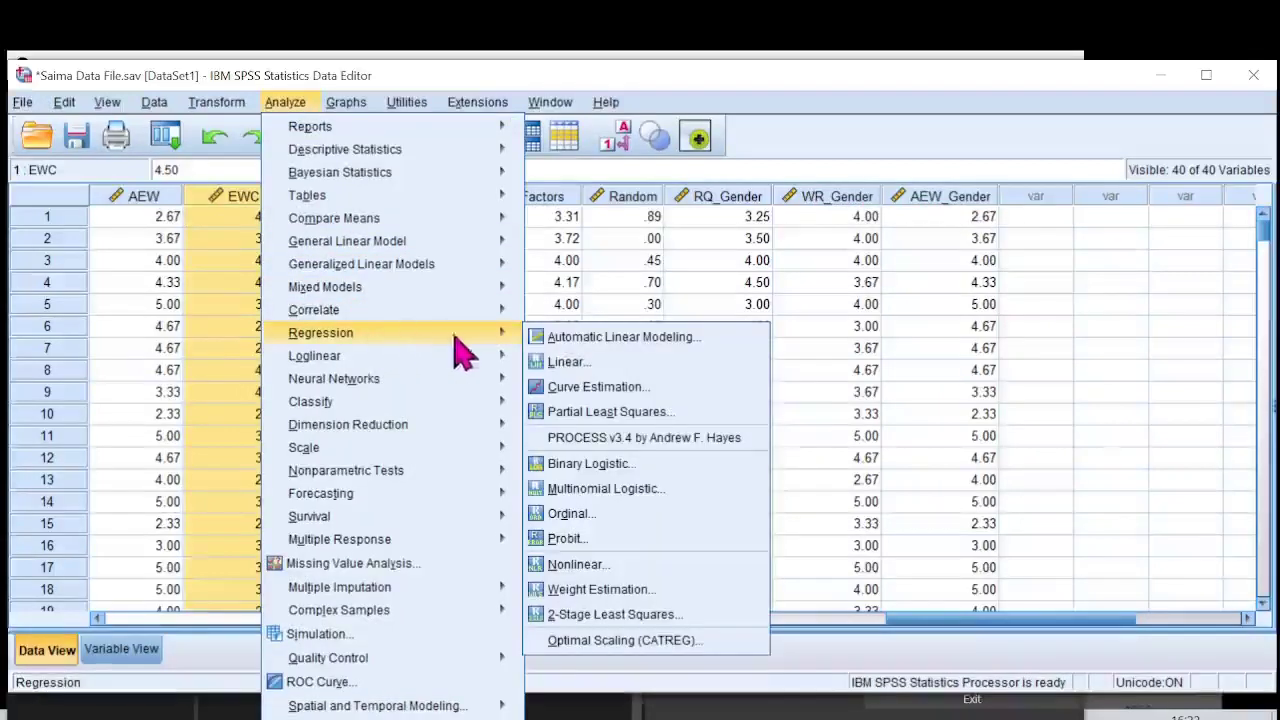
left_click(563, 366)
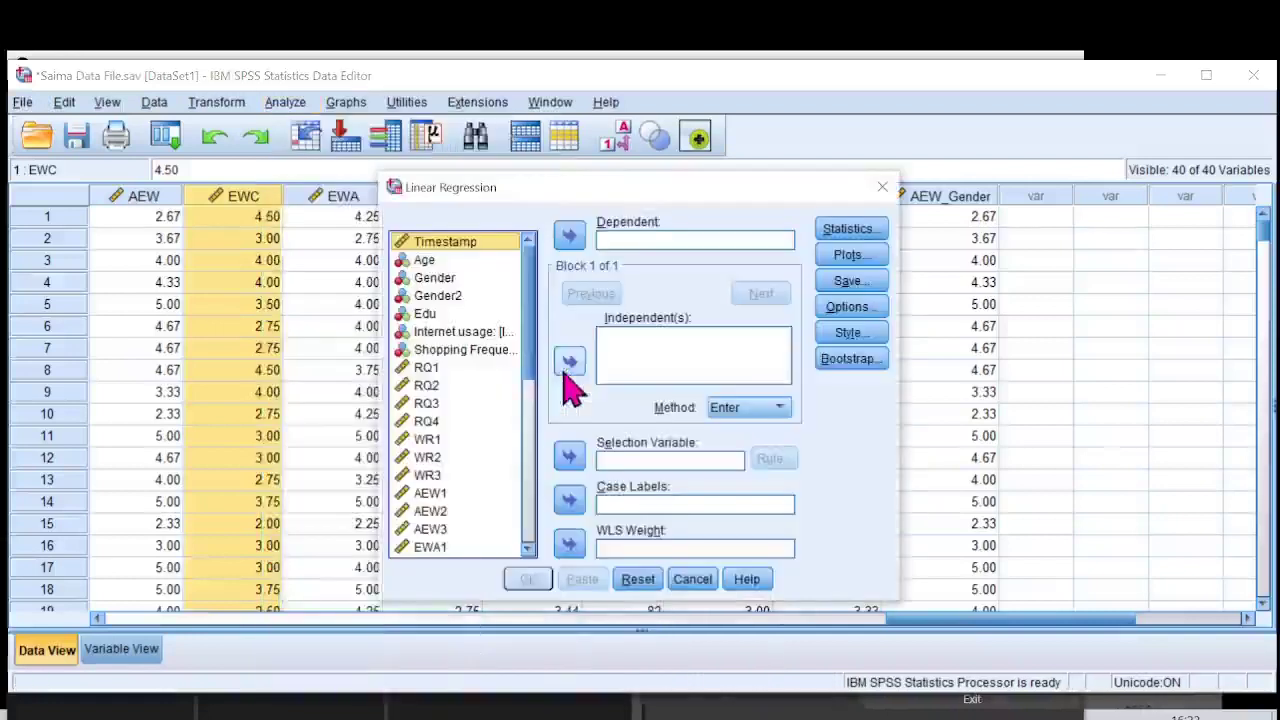
scroll(537, 362, "down", 2)
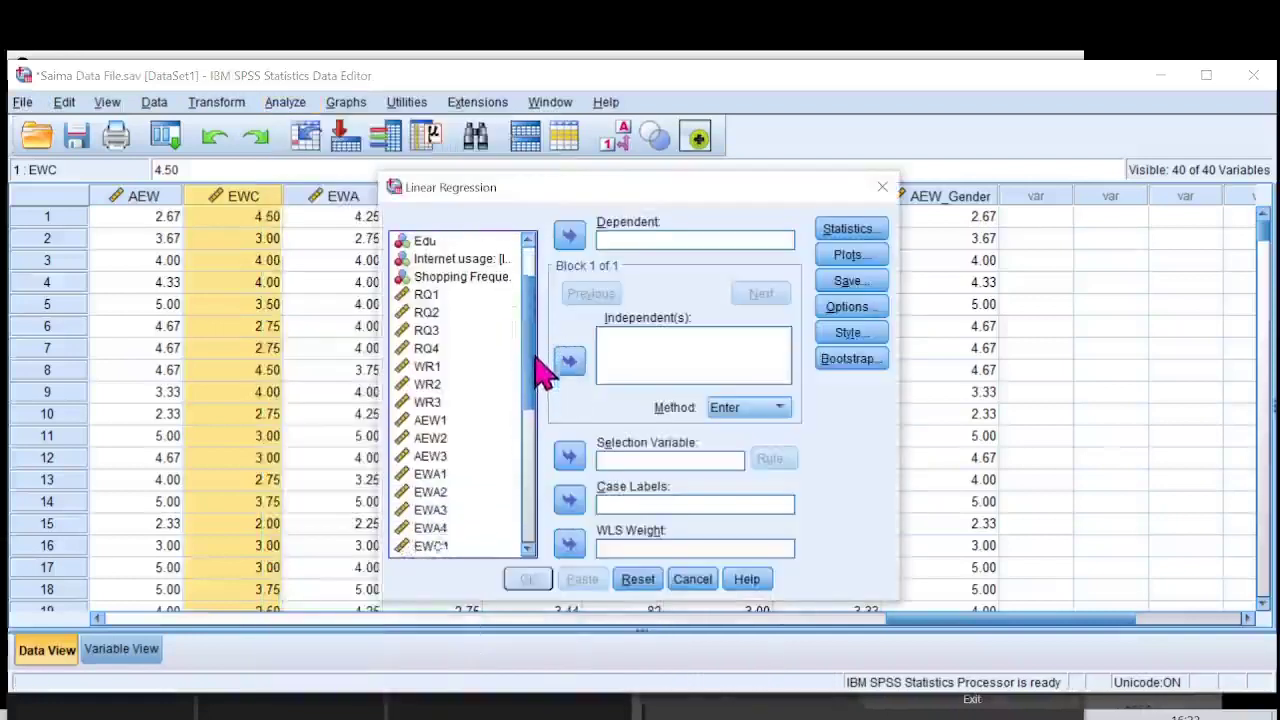
scroll(536, 360, "down", 6)
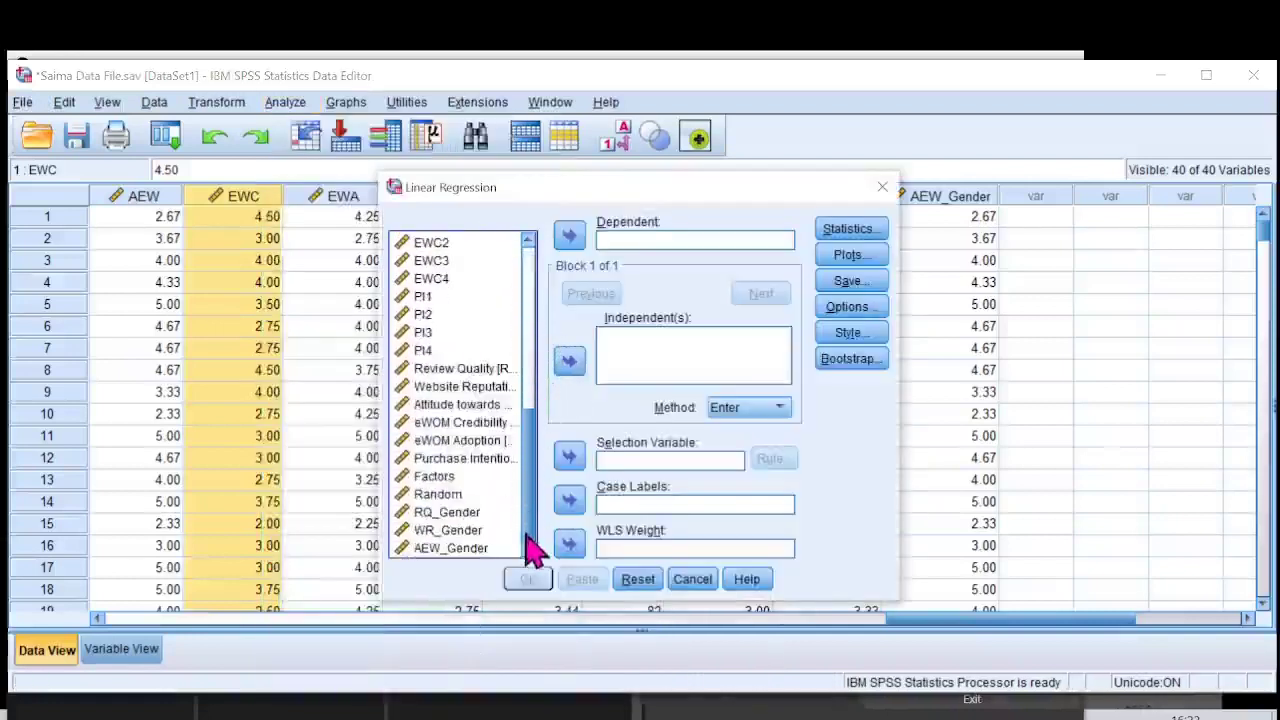
left_click(452, 423)
left_click(569, 238)
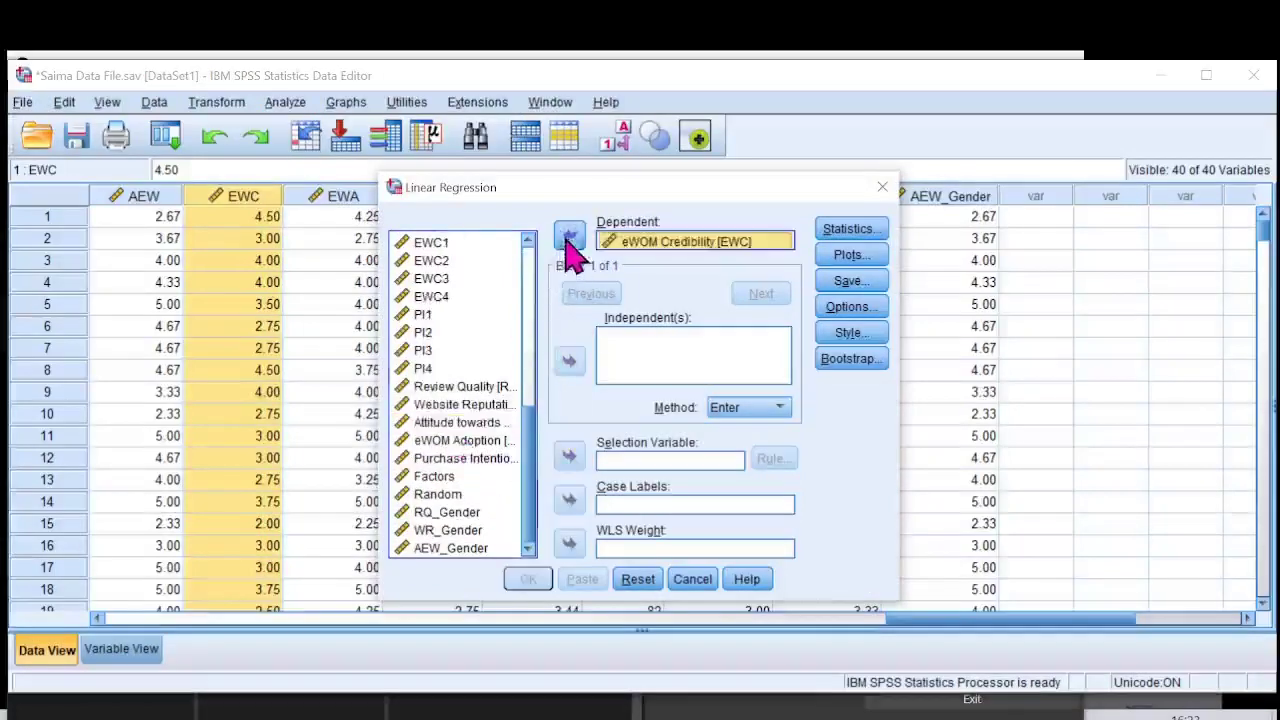
Add Review Quality, Website Reputation and Attitude towards eWOM as independents
scroll(531, 363, "up", 6)
scroll(535, 395, "down", 1)
left_click_drag(533, 390, 537, 522)
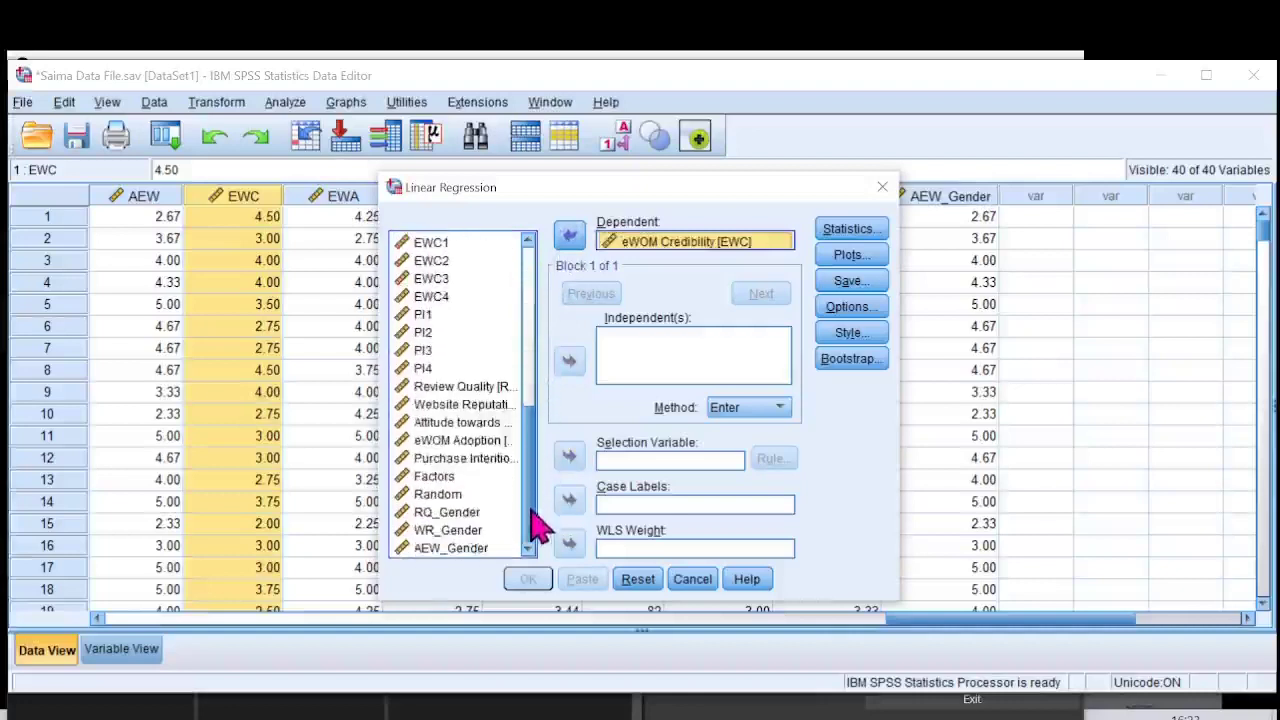
left_click(460, 388)
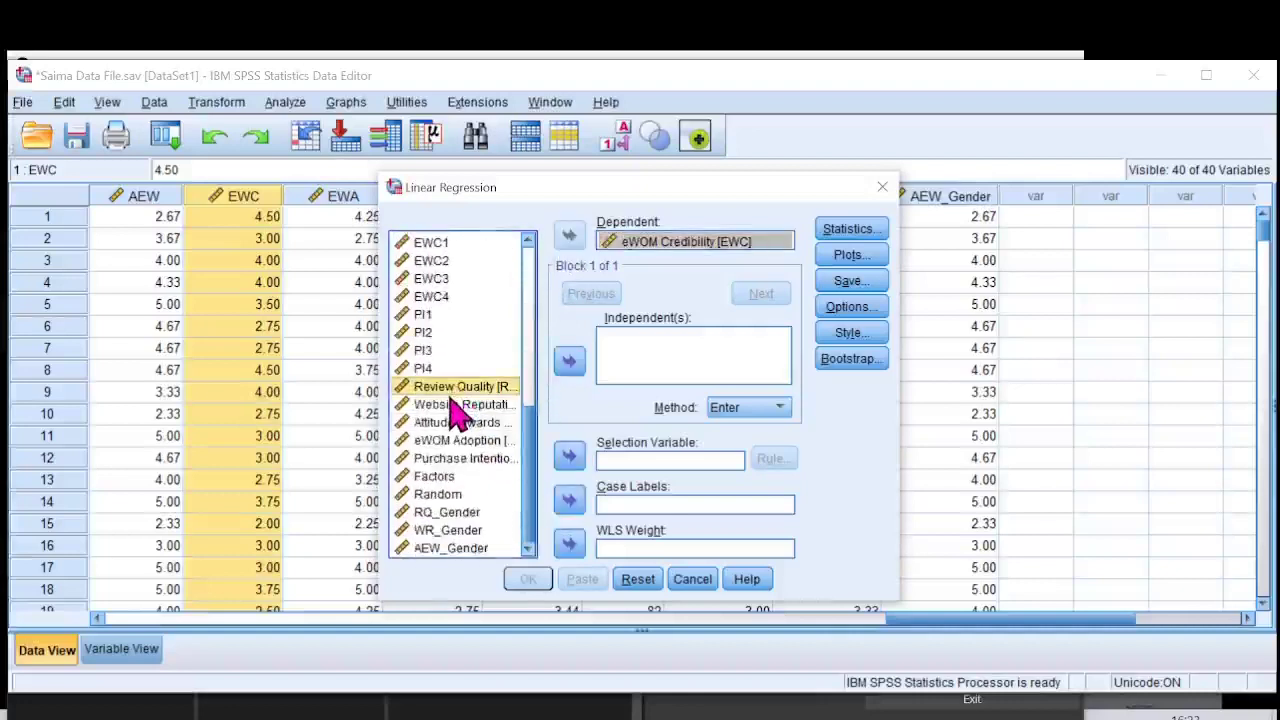
left_click(452, 406, "ctrl")
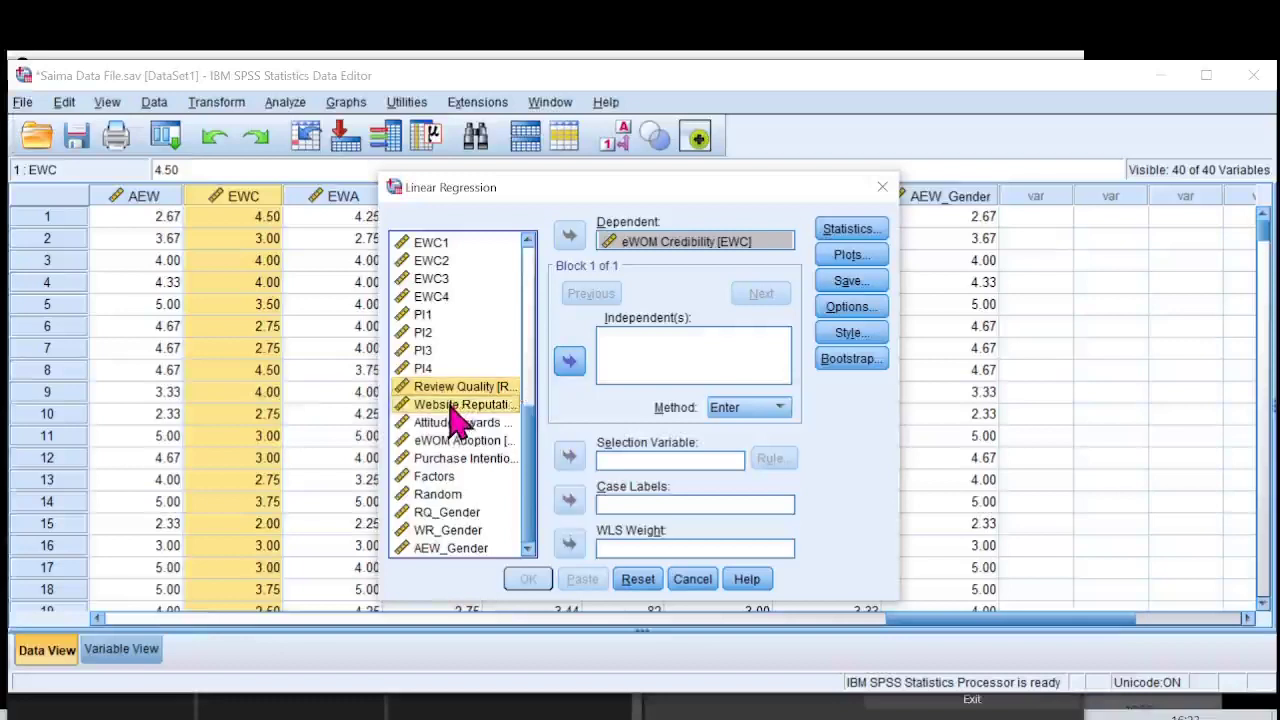
left_click(446, 424, "ctrl")
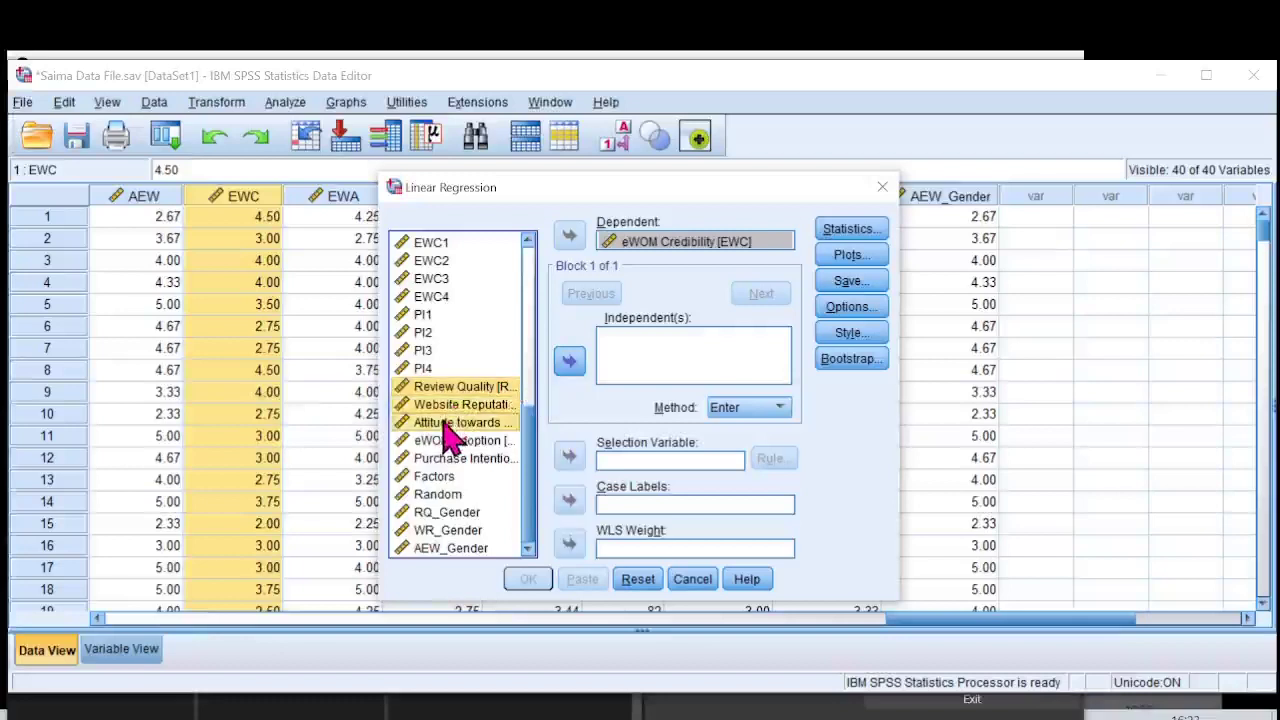
left_click(569, 361)
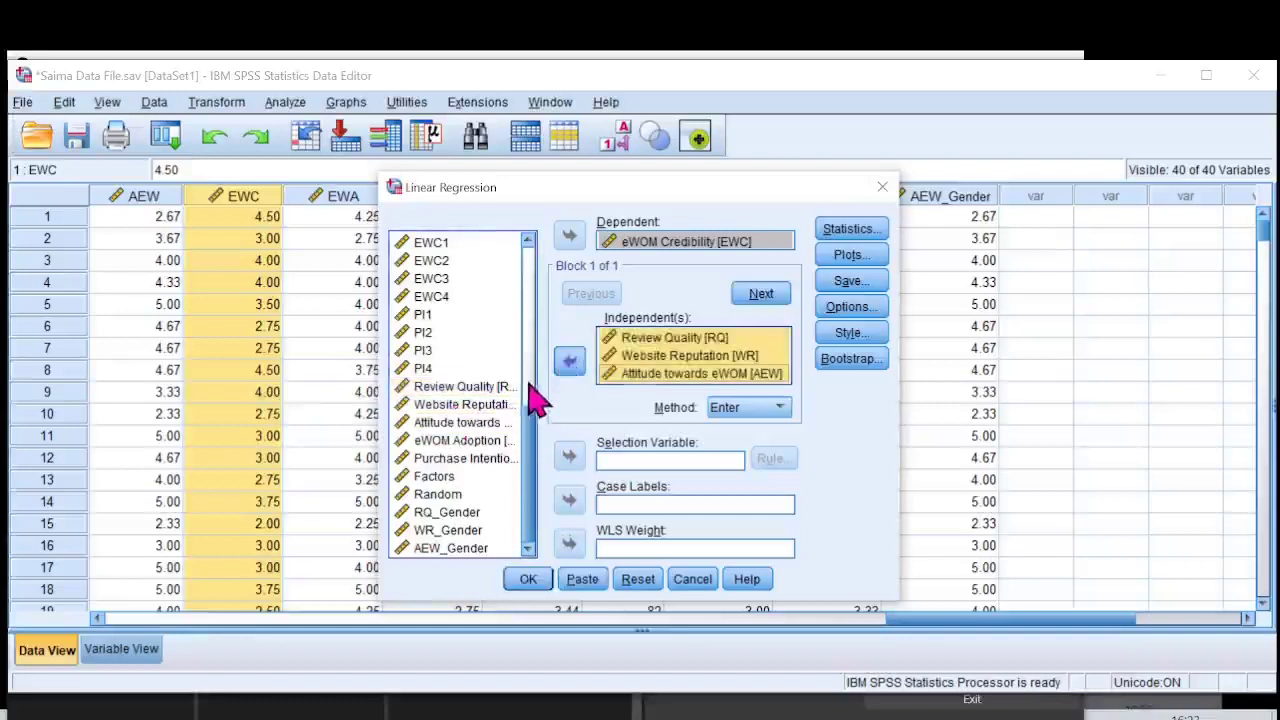
Add the RQ_Gender, WR_Gender and AEW_Gender interaction terms as independents
scroll(535, 400, "up", 8)
left_click_drag(531, 371, 534, 557)
left_click(468, 512)
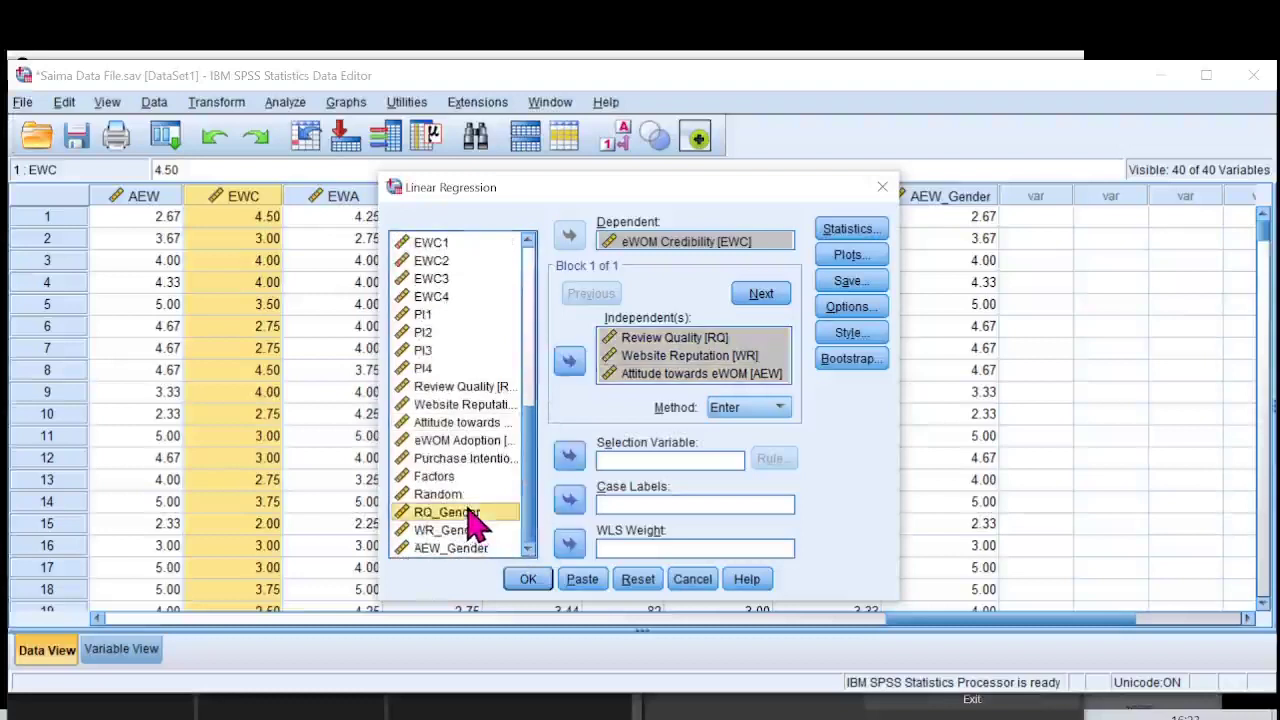
left_click(466, 533, "ctrl")
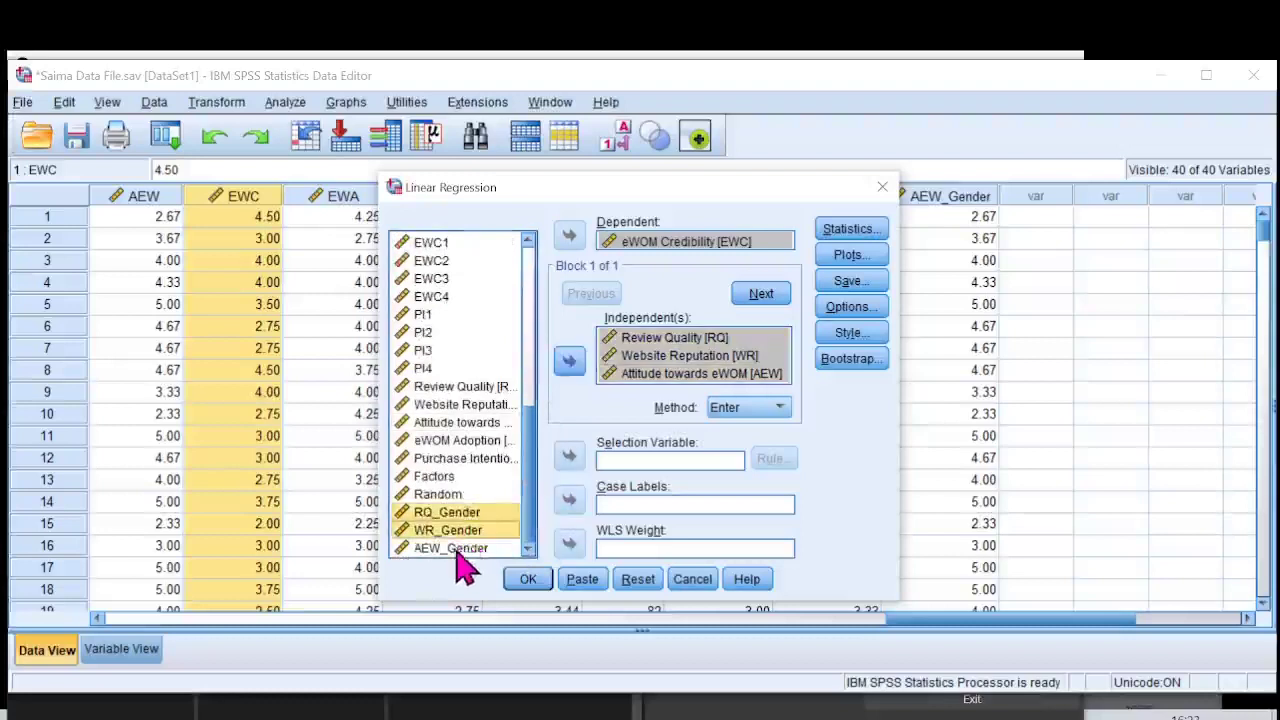
left_click(455, 549, "ctrl")
left_click(569, 362)
Add Gender as an independent and run the regression
left_click_drag(536, 457, 531, 266)
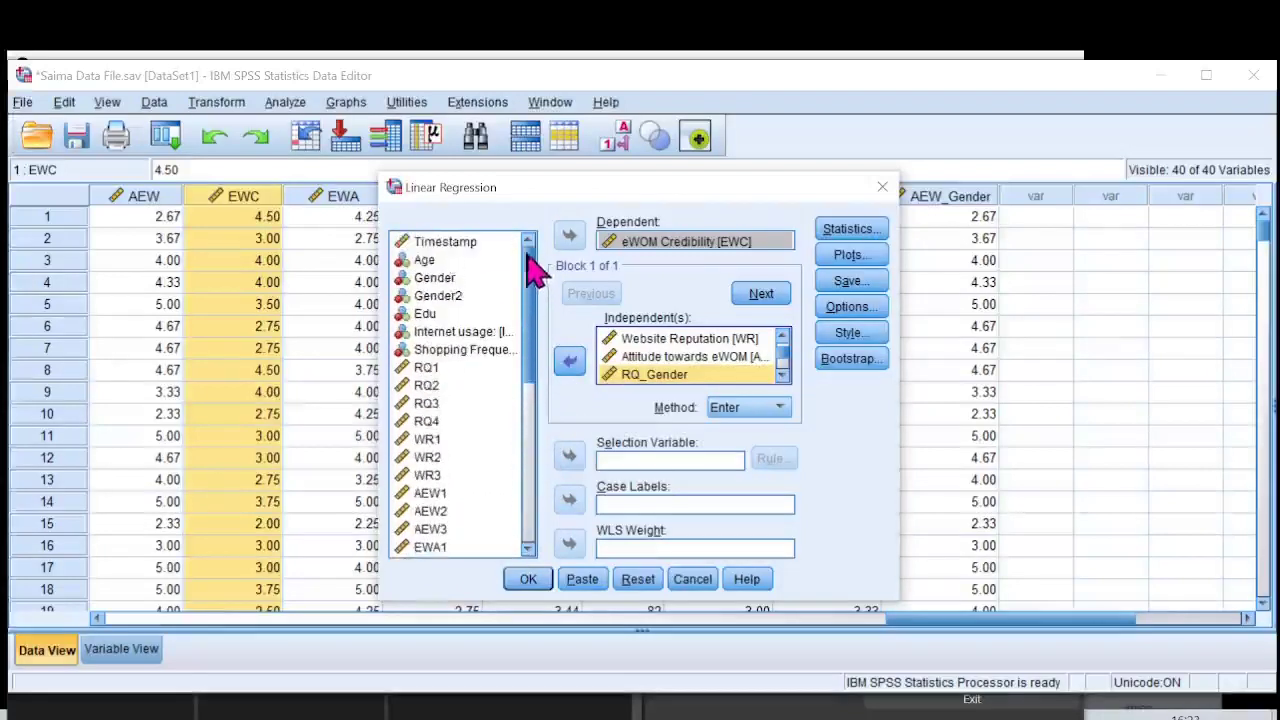
left_click(440, 284)
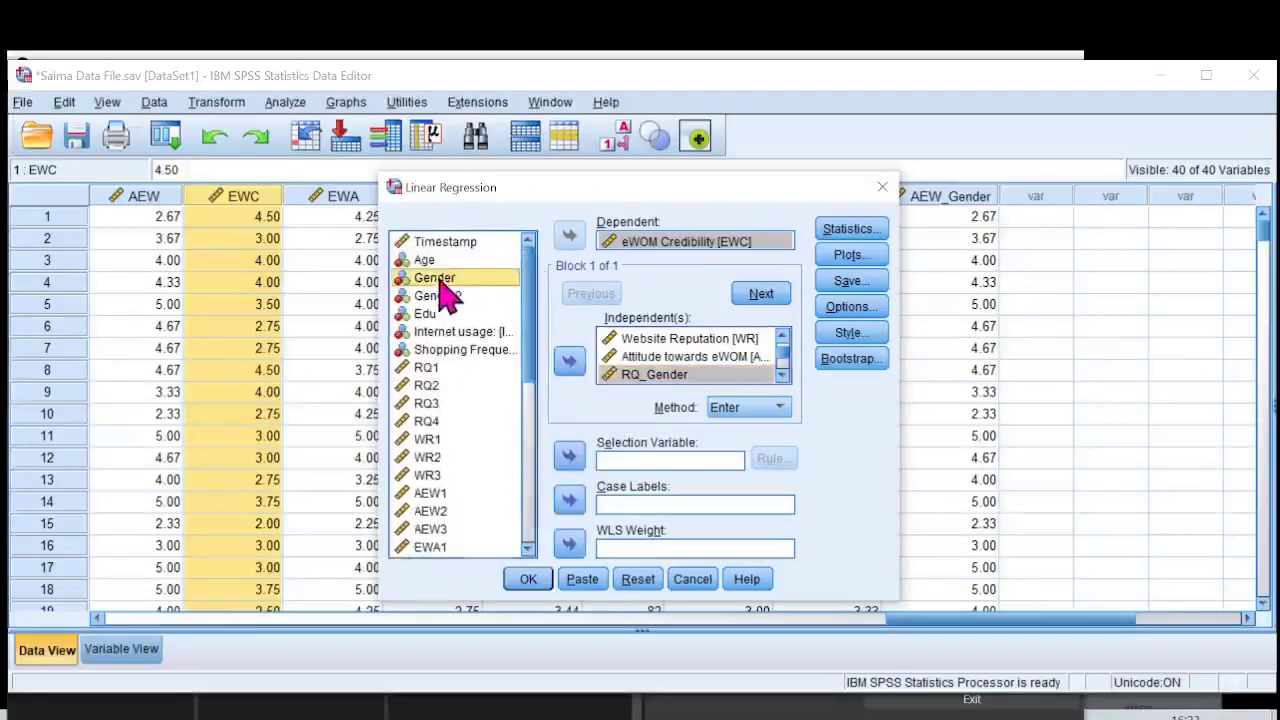
left_click(568, 360)
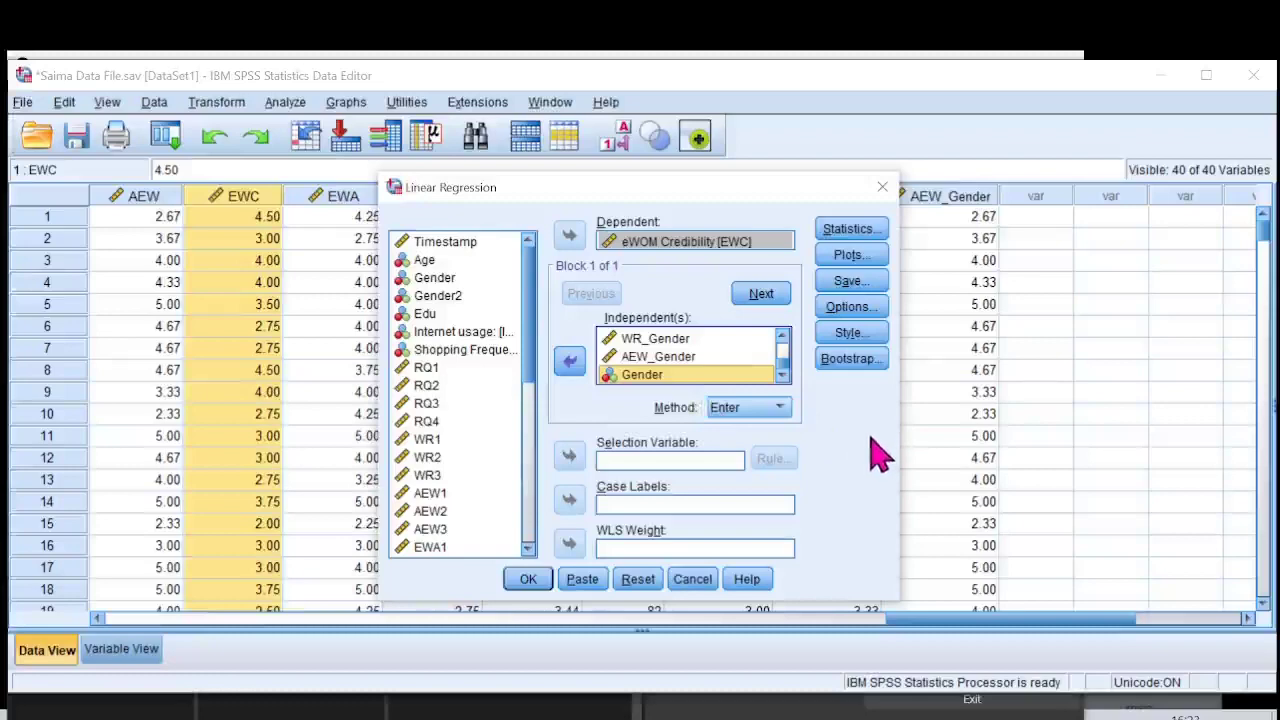
left_click(528, 580)
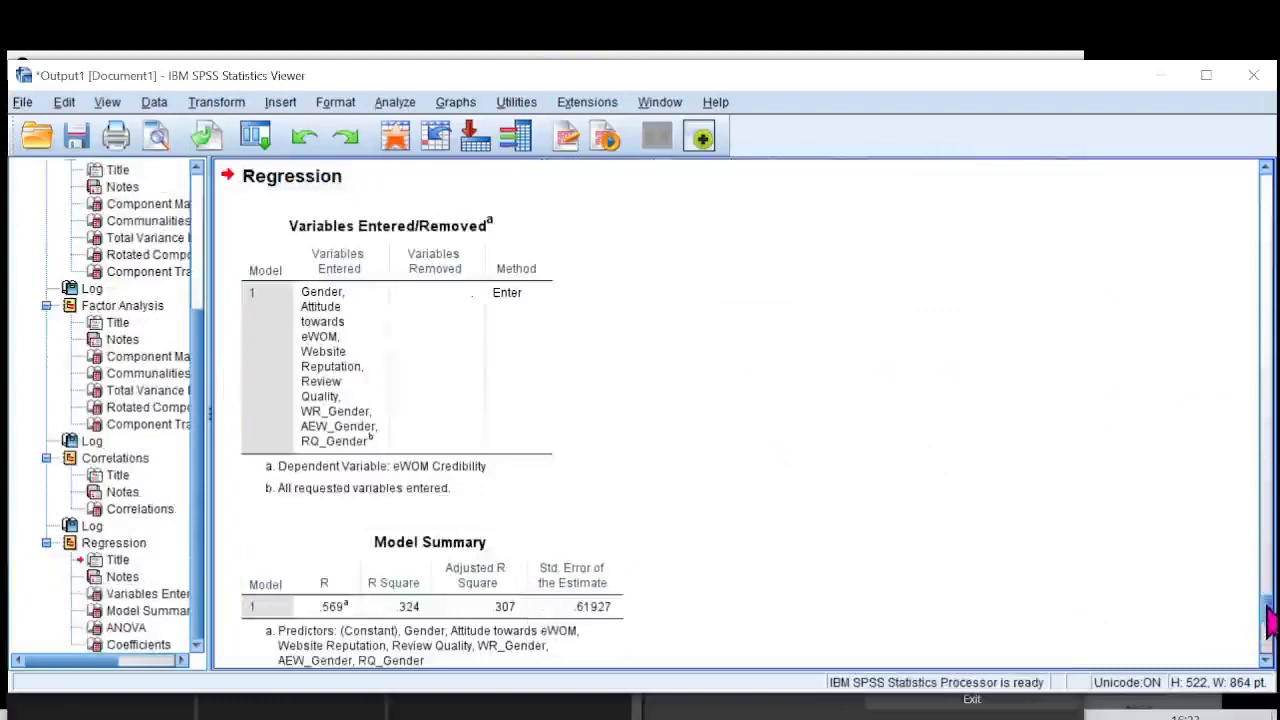
Review the Model Summary and ANOVA tables (F = 18.877, Sig. .000)
left_click_drag(1266, 612, 1264, 634)
left_click(367, 295)
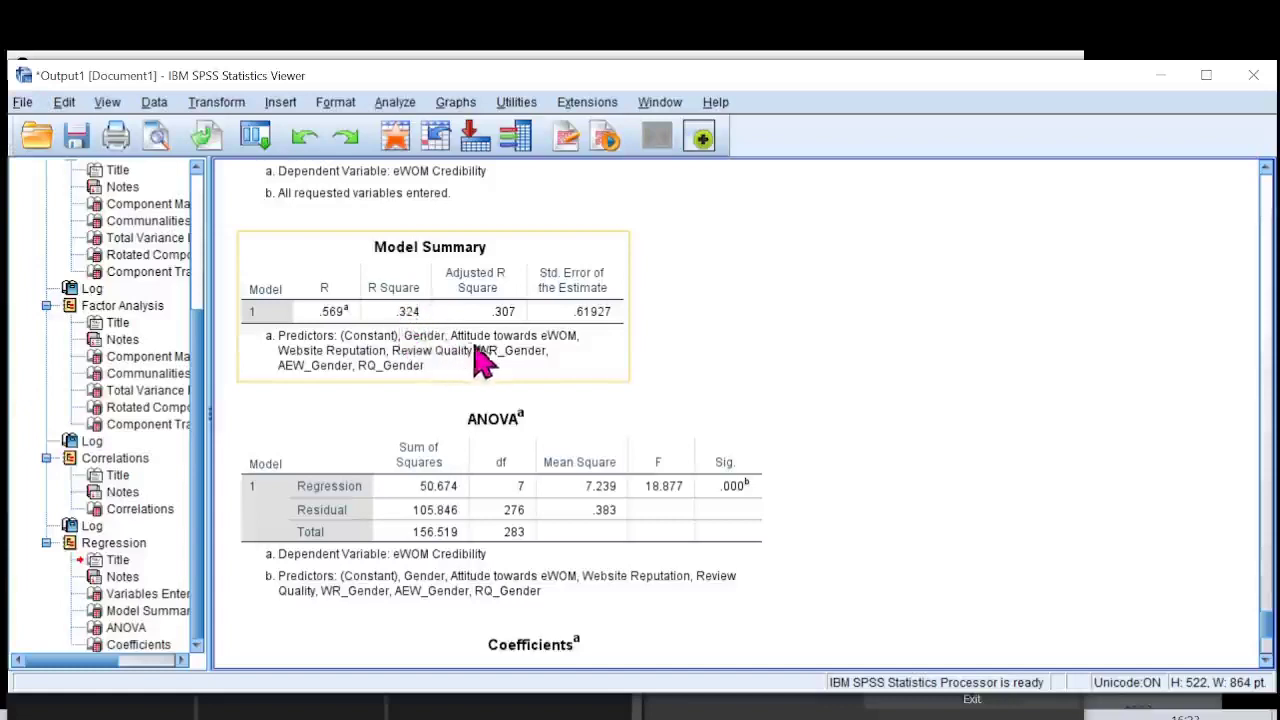
left_click(640, 395)
left_click(760, 500)
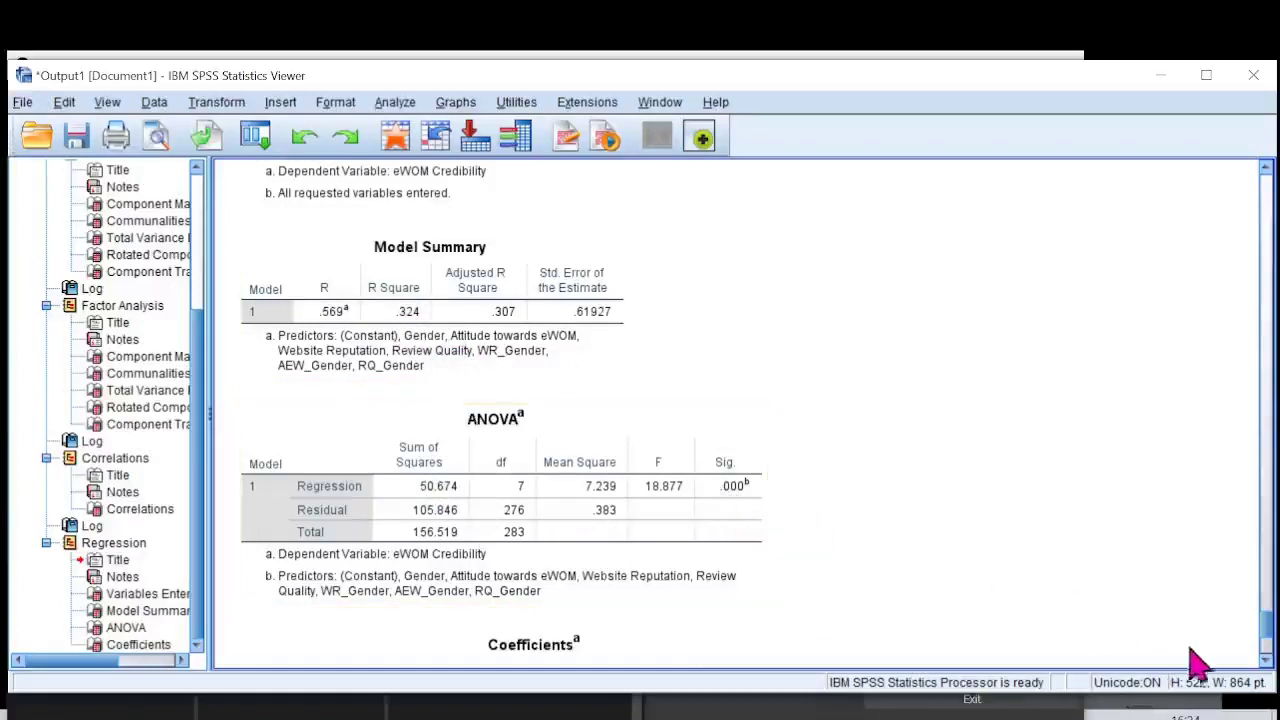
Scroll down until the Coefficients table comes into view
left_click(1265, 662)
left_click(1265, 662)
left_click(1265, 662)
left_click(1265, 662)
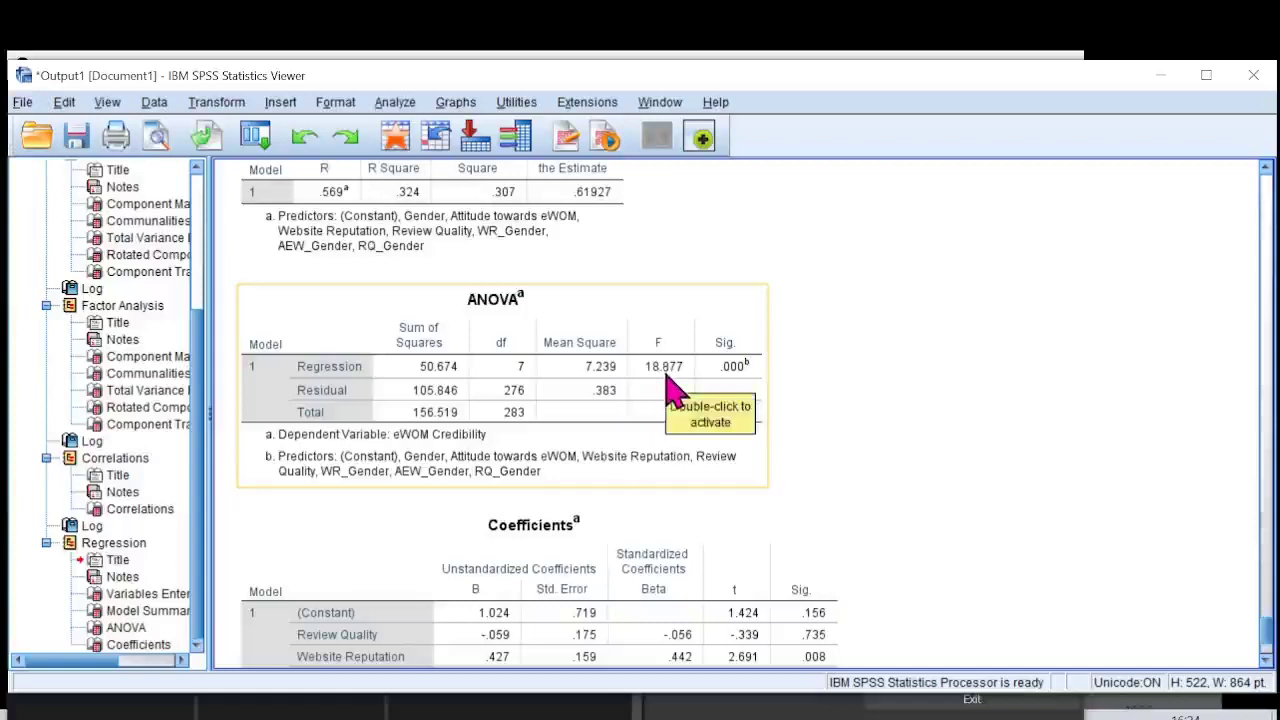
left_click(1266, 662)
Scroll to the bottom of the Coefficients table and activate it to examine each predictor's significance
left_click(1266, 662)
left_click(1266, 662)
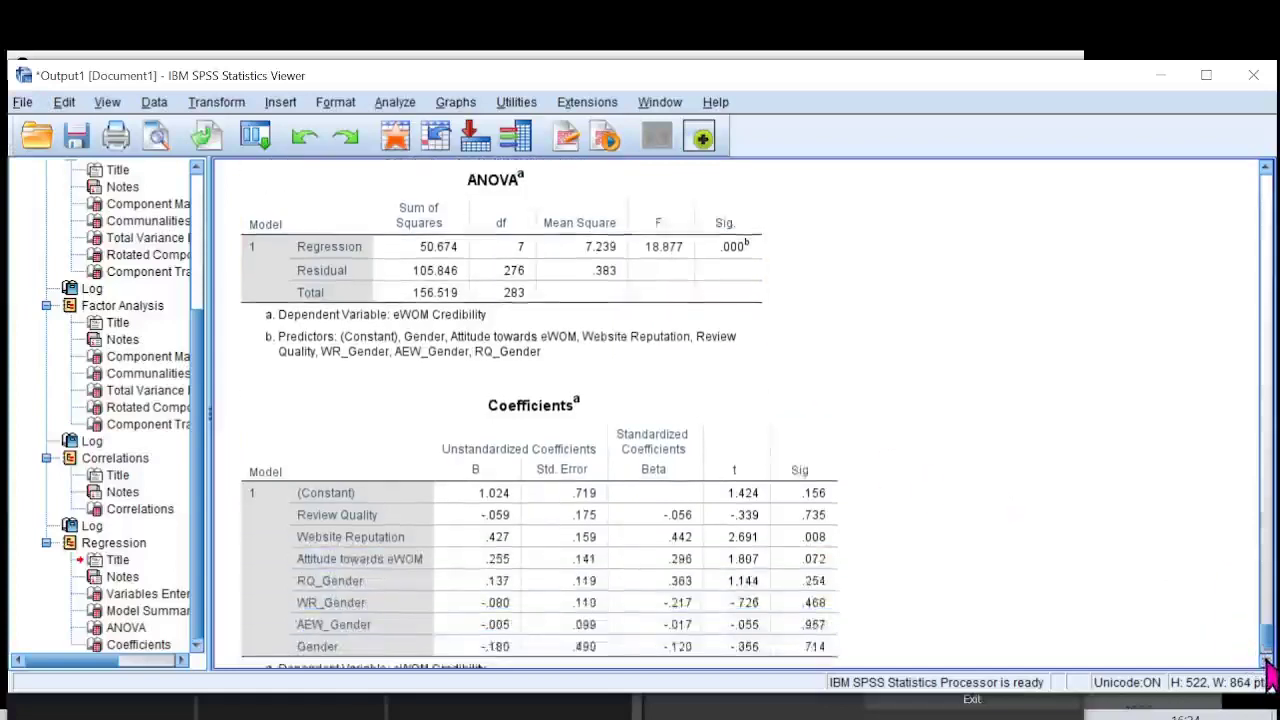
left_click(1266, 662)
left_click(1266, 662)
left_click(1266, 662)
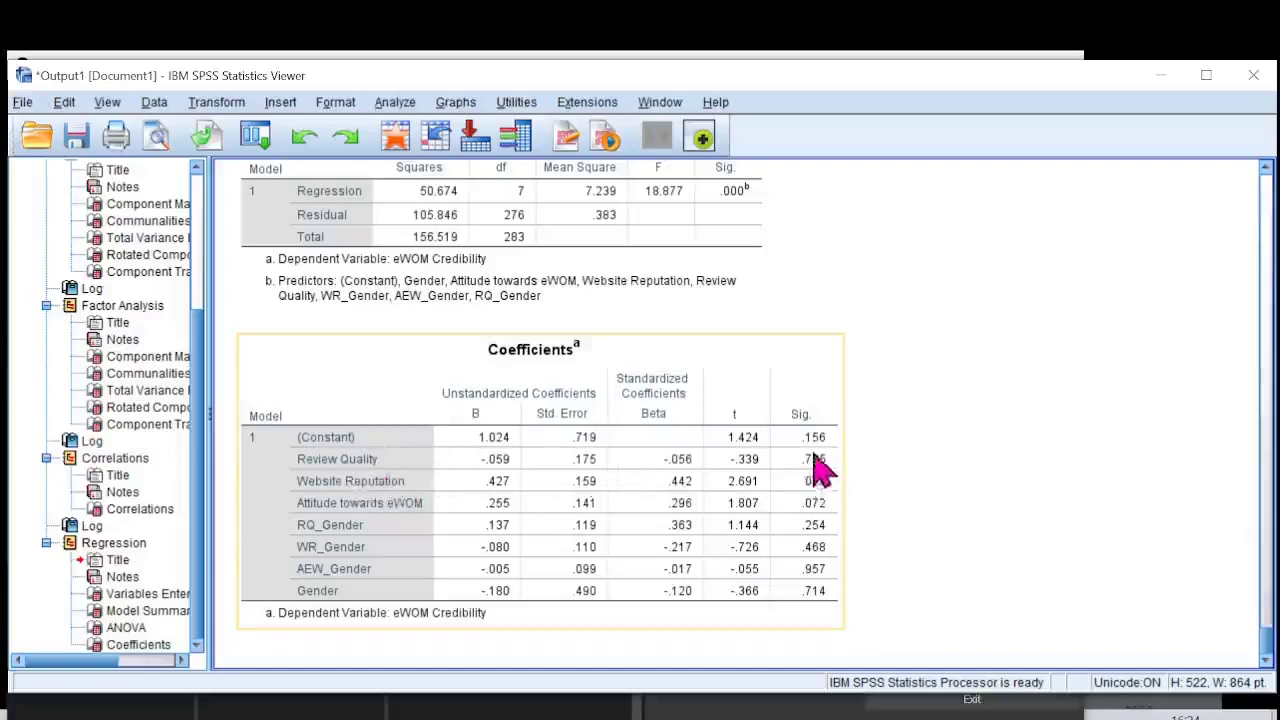
left_click(812, 418)
double_click(808, 438)
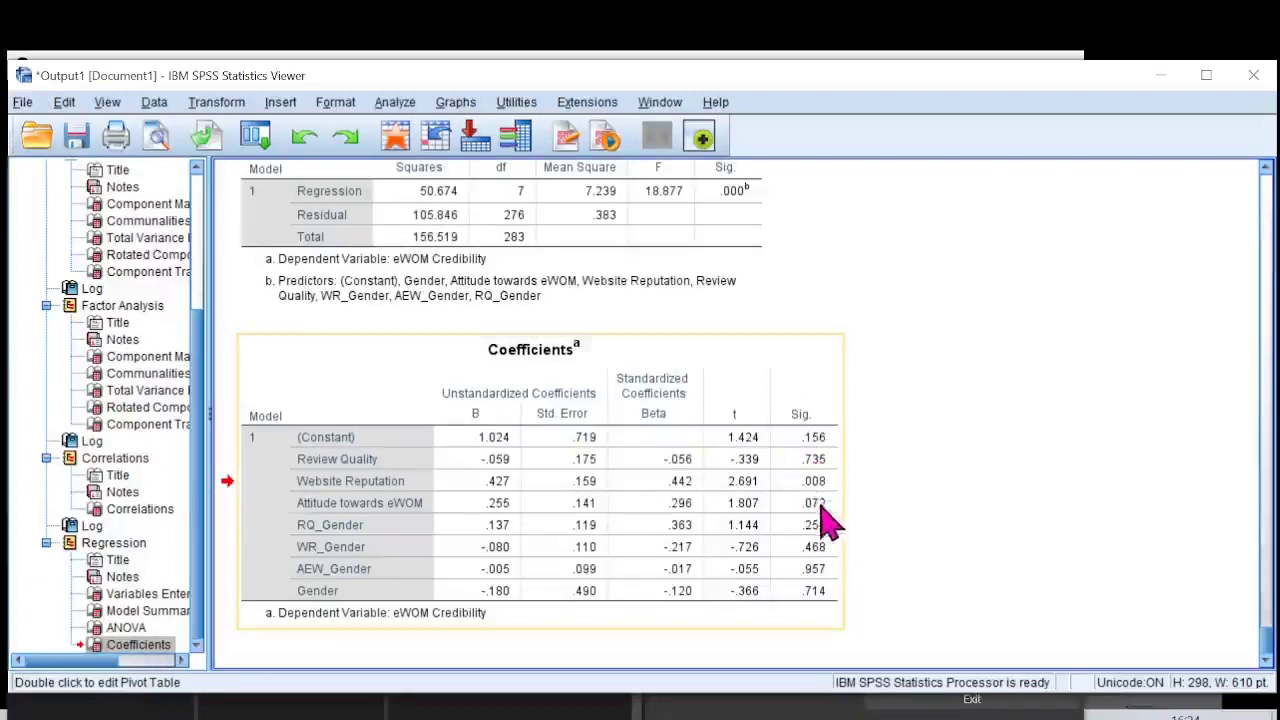
double_click(828, 520)
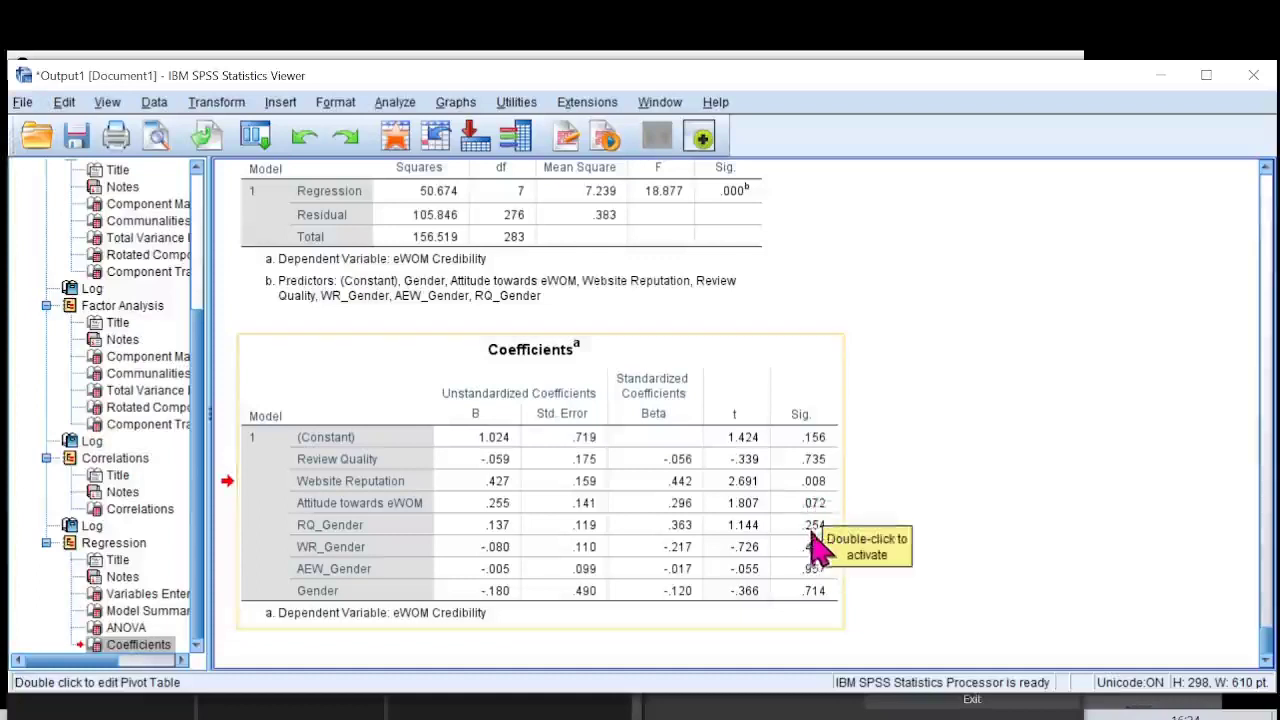
double_click(815, 545)
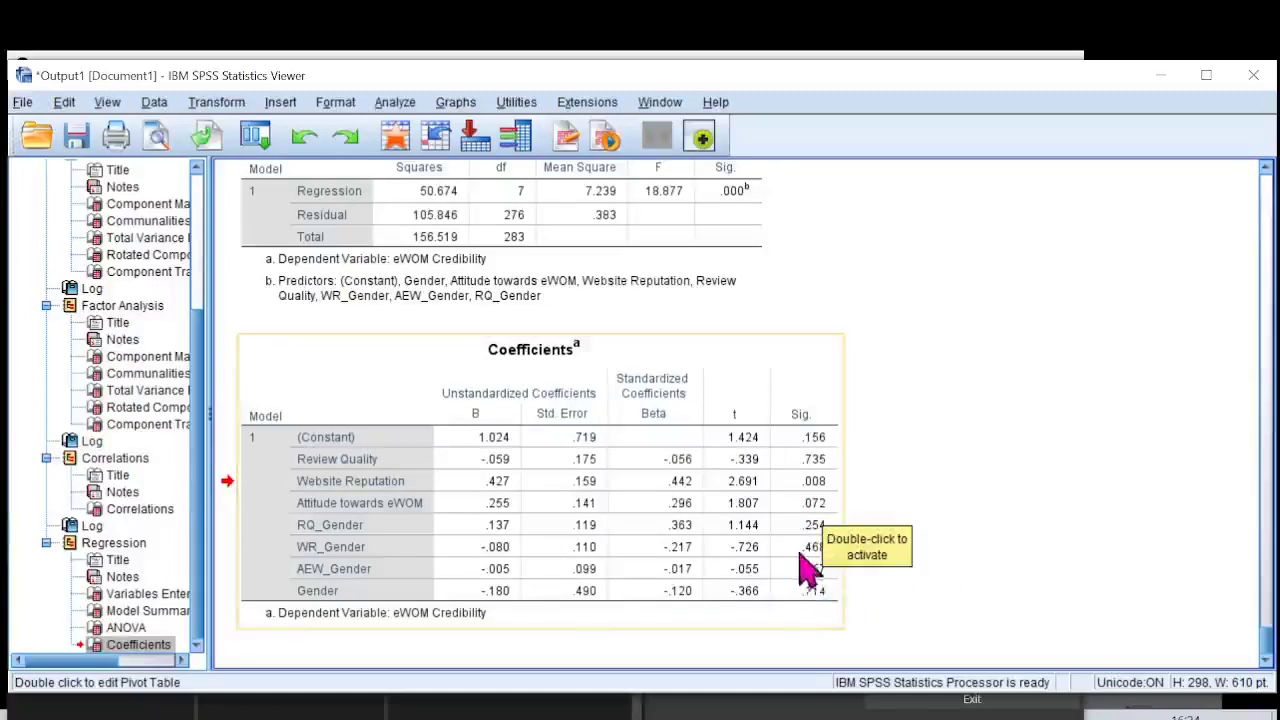
left_click(975, 591)
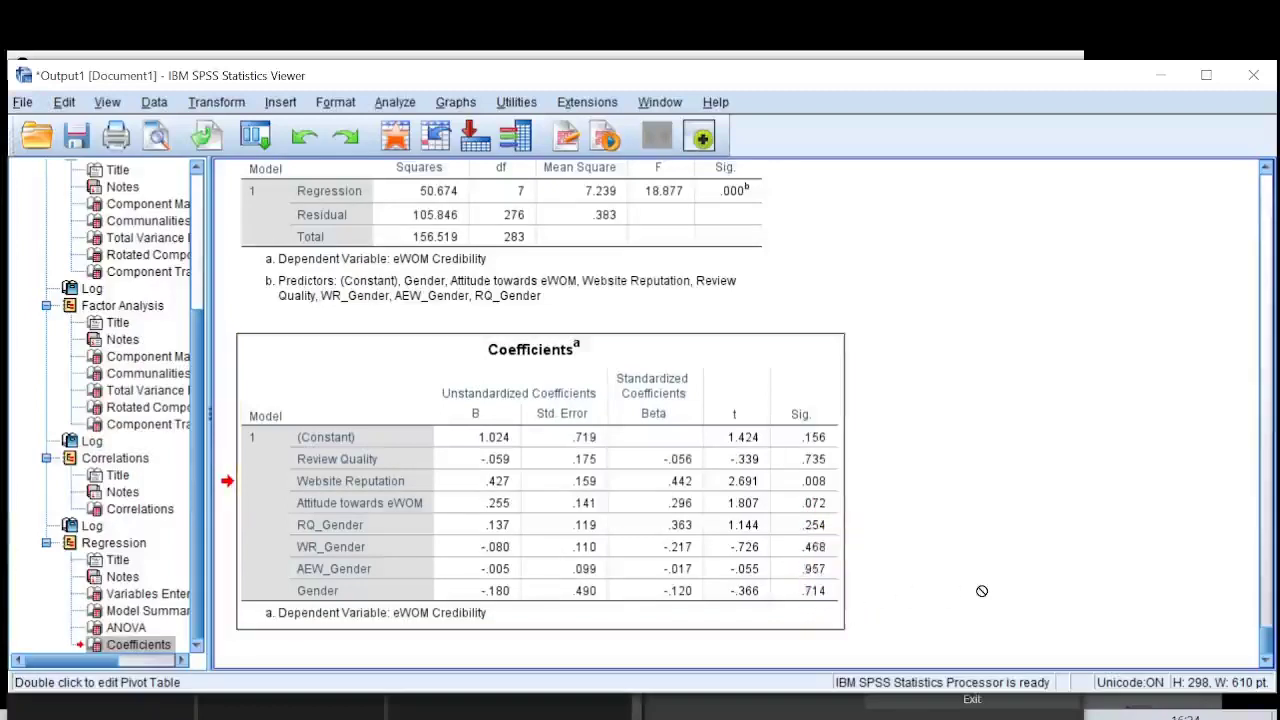